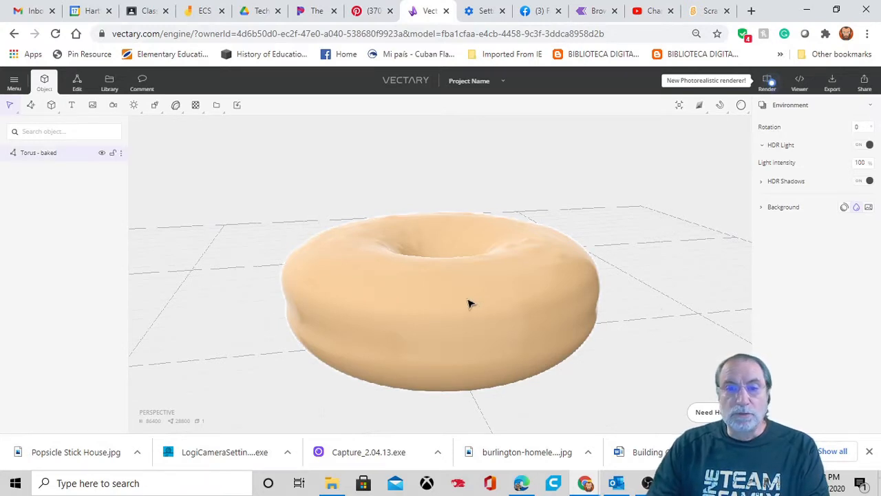
# Select the doughnut torus and enter mesh editing, viewing it from a low side angle
pyautogui.moveTo(519, 305); pyautogui.dragTo(482, 295)
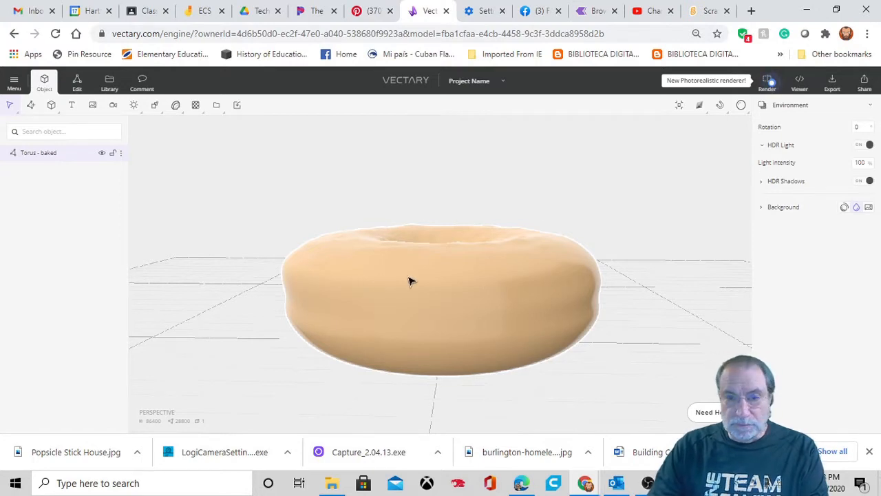
pyautogui.click(428, 310)
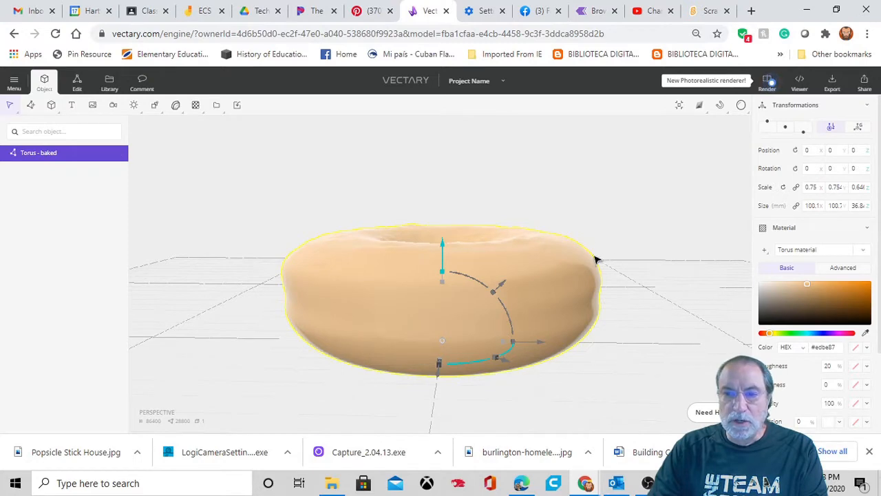
pyautogui.click(77, 83)
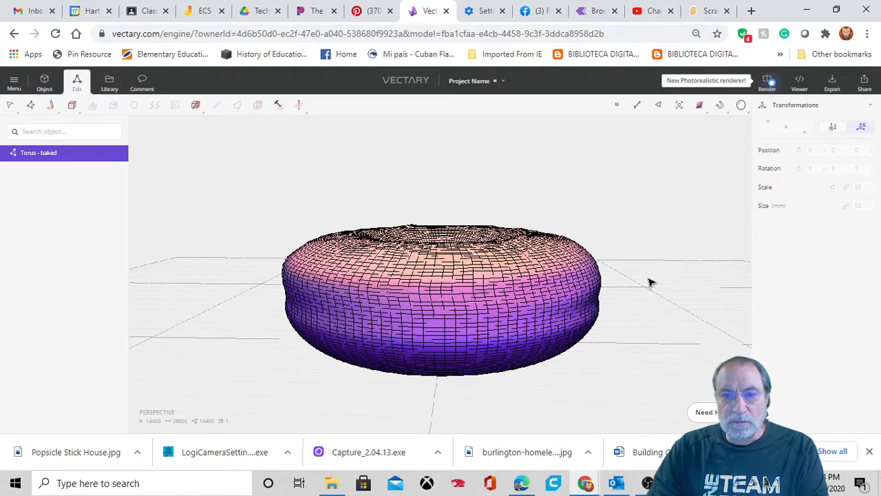
pyautogui.moveTo(648, 278); pyautogui.dragTo(648, 277, button='right')
pyautogui.moveTo(650, 282); pyautogui.dragTo(652, 280)
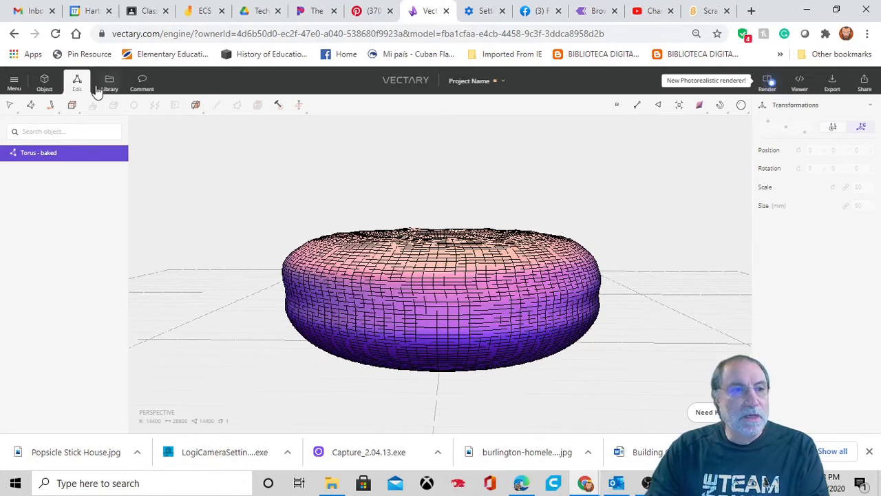
pyautogui.click(7, 105)
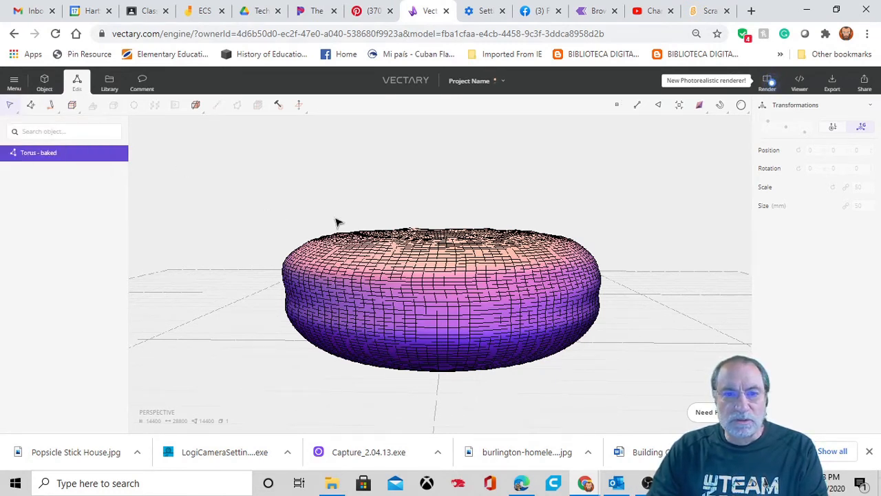
pyautogui.moveTo(10, 106)
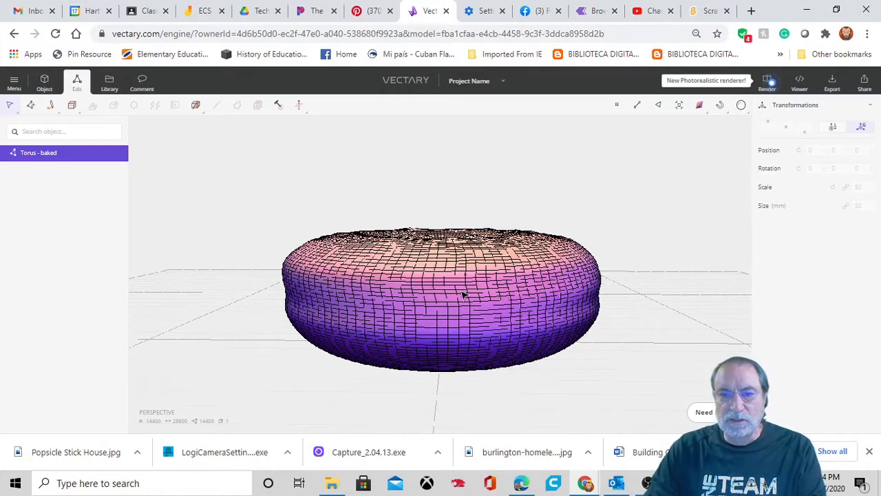
pyautogui.click(9, 105)
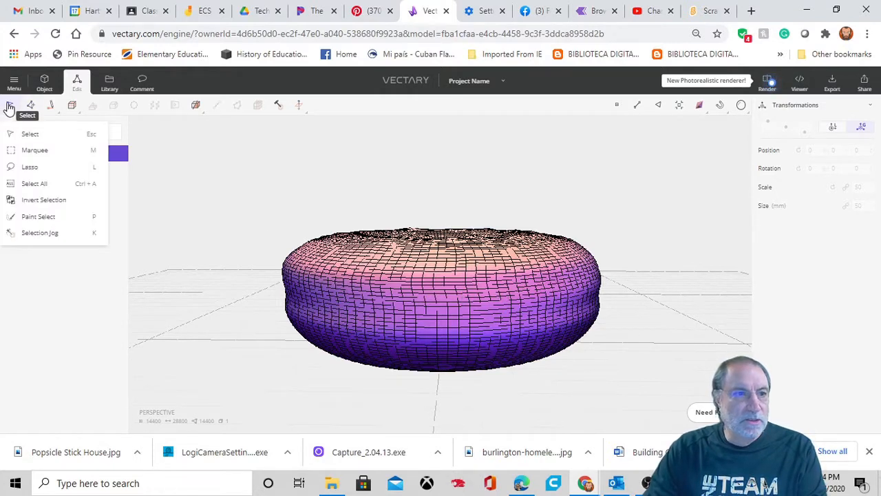
pyautogui.click(20, 150)
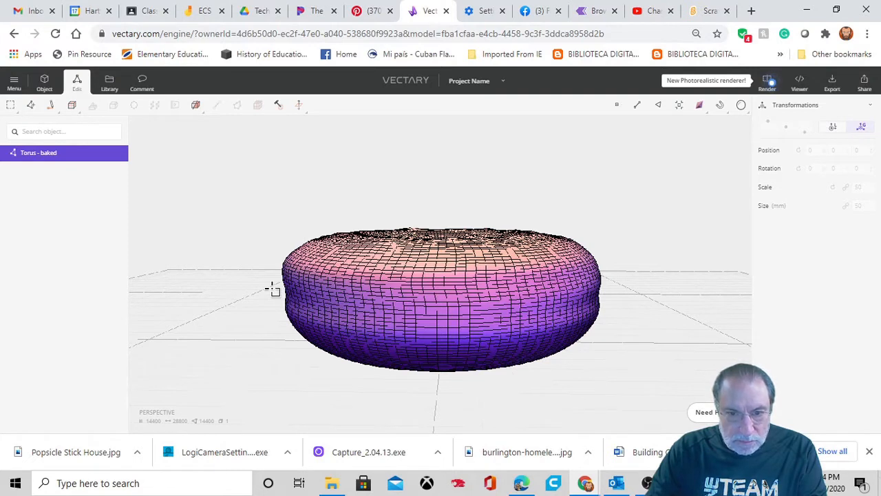
pyautogui.moveTo(271, 287); pyautogui.dragTo(645, 227)
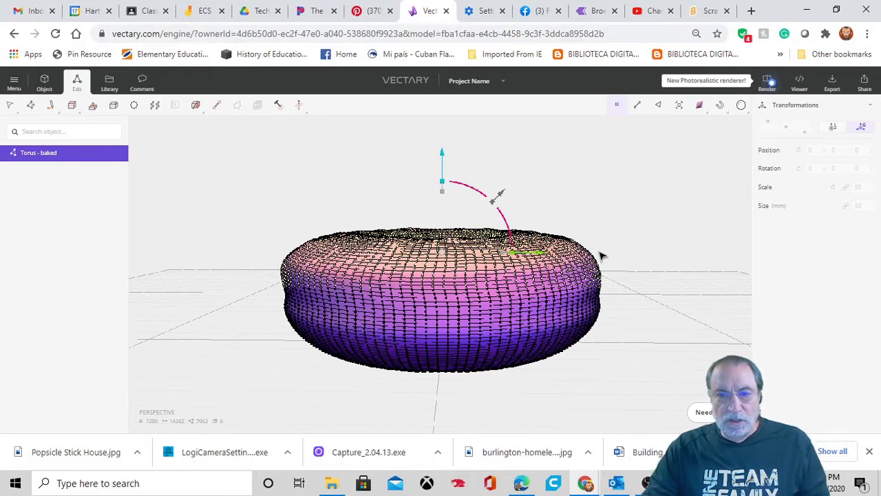
pyautogui.moveTo(605, 260); pyautogui.dragTo(514, 295)
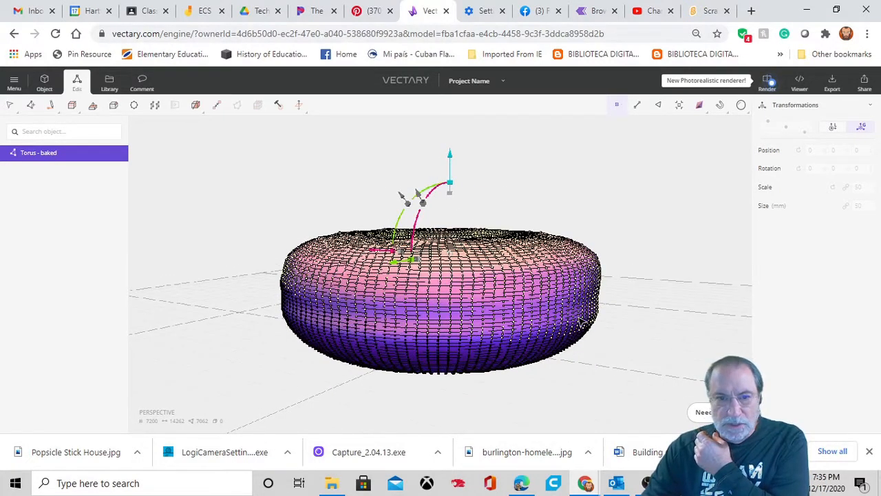
pyautogui.moveTo(326, 364); pyautogui.dragTo(582, 365)
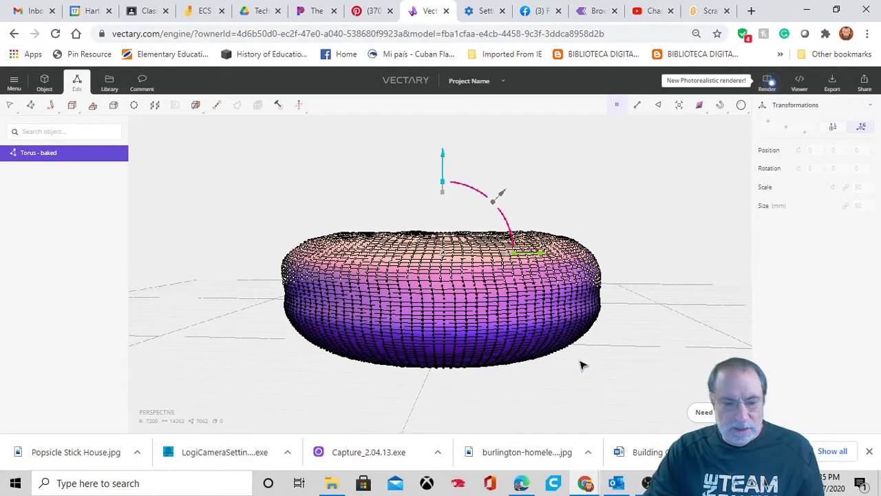
pyautogui.click(576, 360)
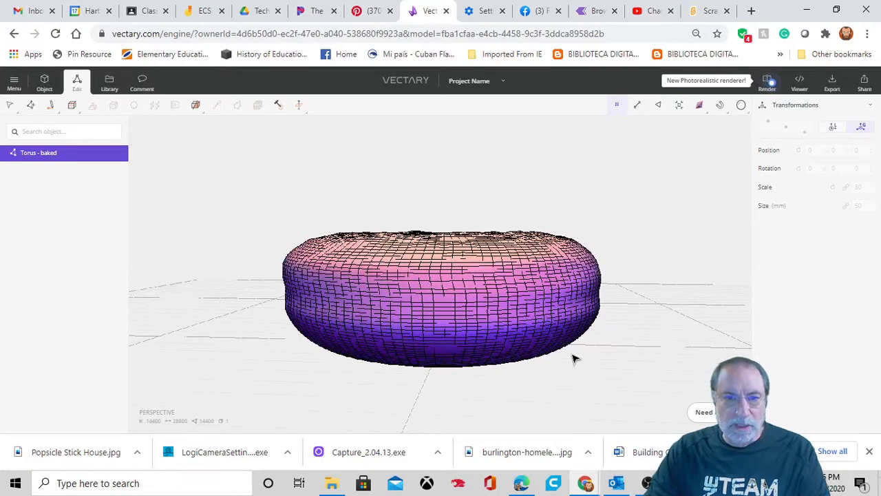
# Marquee-select the vertices across the upper part of the doughnut, just above its side groove
pyautogui.click(19, 115)
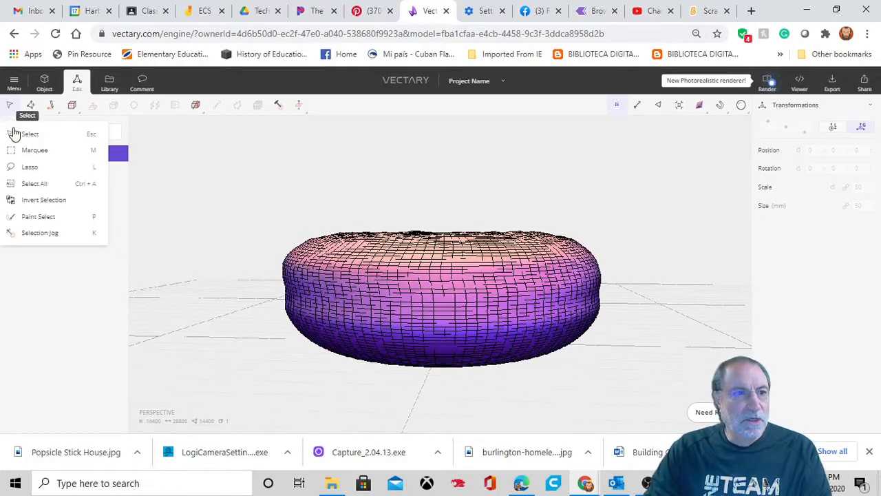
pyautogui.click(31, 150)
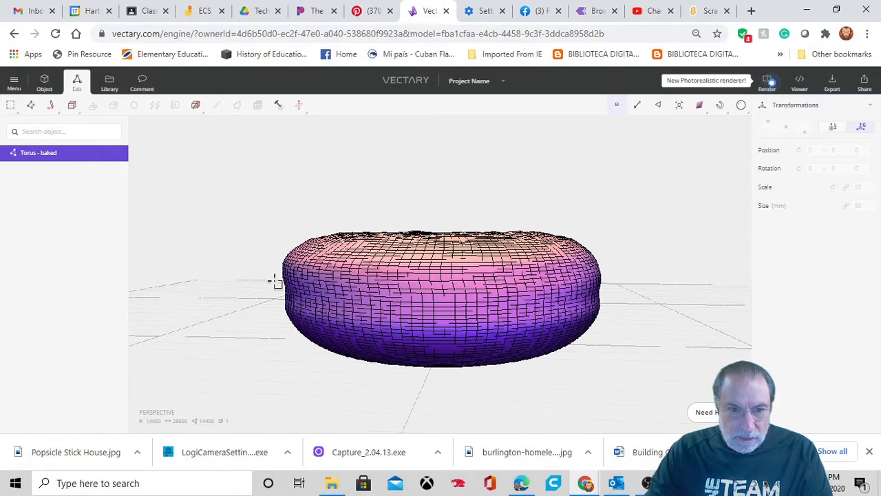
pyautogui.moveTo(274, 281); pyautogui.dragTo(622, 227)
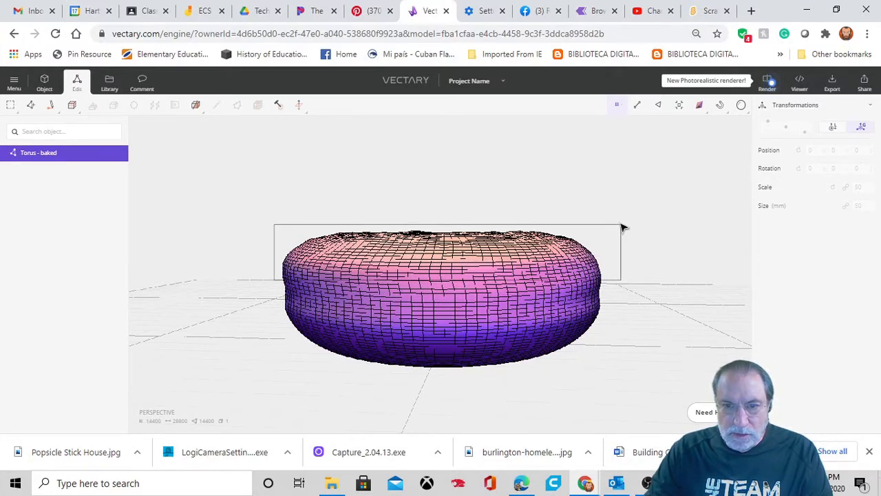
pyautogui.moveTo(623, 228); pyautogui.dragTo(623, 228)
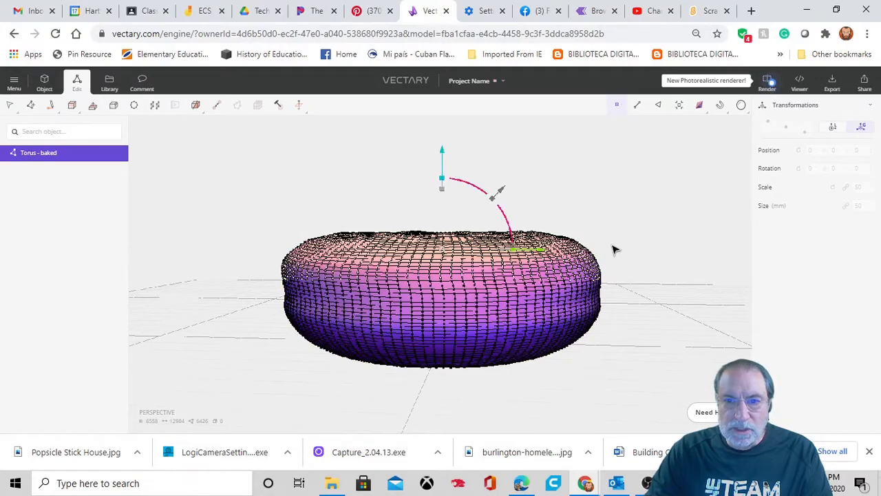
# Duplicate the selected upper part of the doughnut, raise the copy straight up above the original, and clear the selection
pyautogui.moveTo(649, 271)
pyautogui.mouseDown(button='right')
pyautogui.moveTo(546, 279)
pyautogui.moveTo(468, 264)
pyautogui.moveTo(388, 274)
pyautogui.moveTo(634, 270)
pyautogui.mouseUp(button='right')
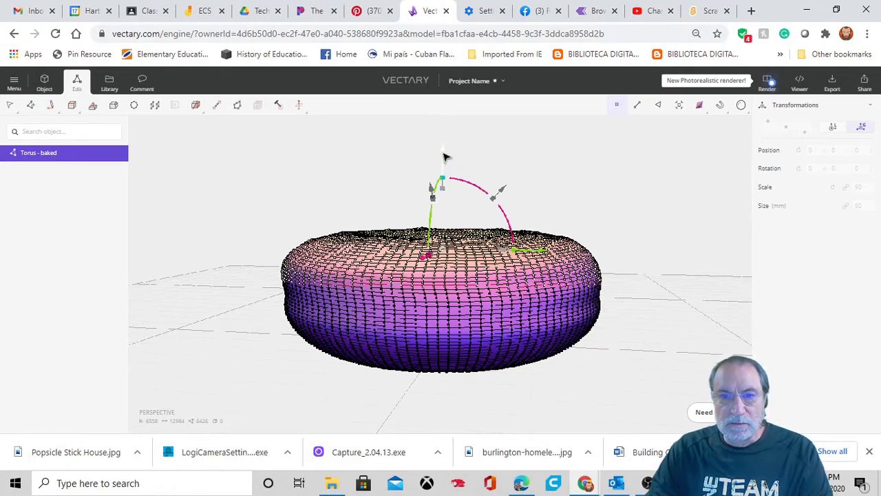
pyautogui.moveTo(444, 157); pyautogui.dragTo(442, 121)
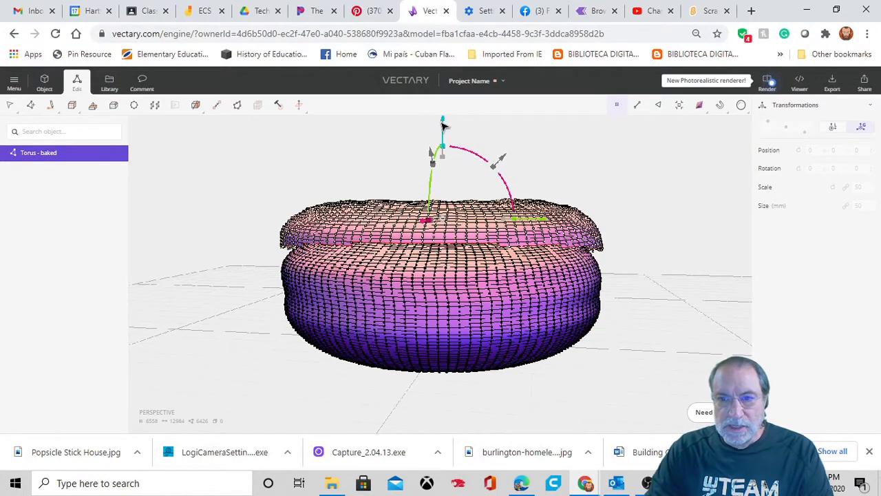
pyautogui.moveTo(664, 208); pyautogui.dragTo(571, 211, button='right')
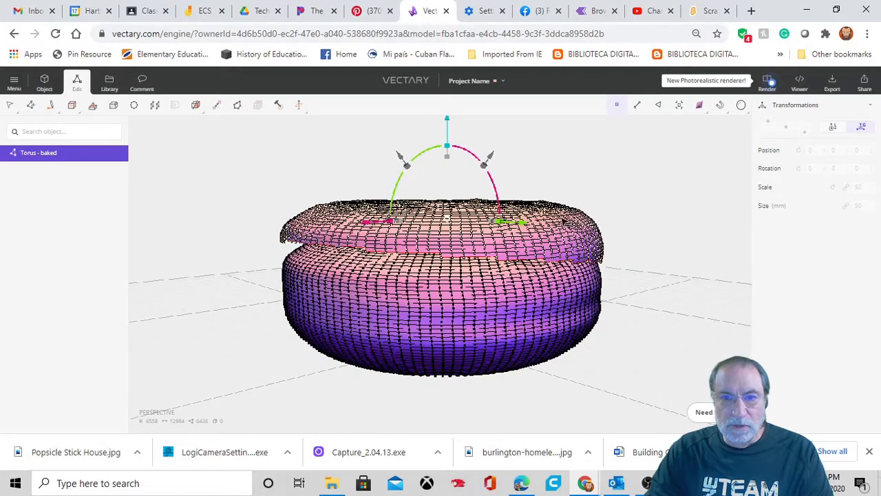
pyautogui.moveTo(641, 312); pyautogui.dragTo(700, 324)
pyautogui.click(680, 256)
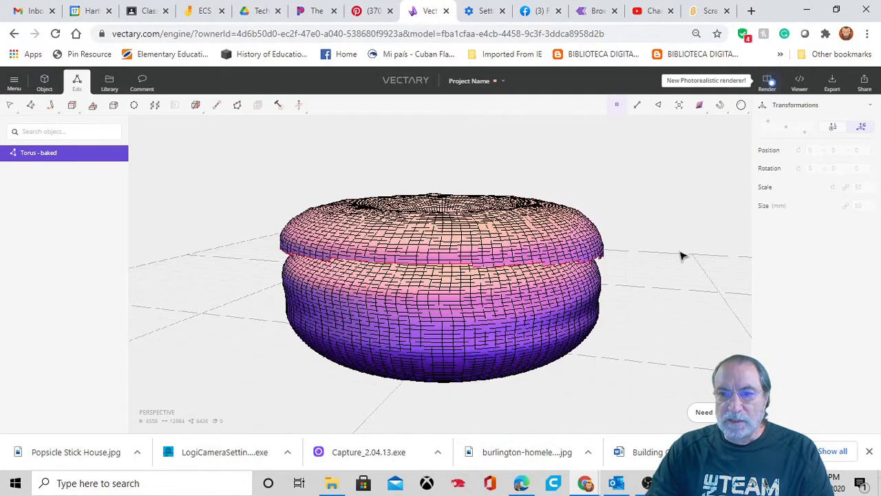
# Switch to face selection and select all connected faces of the raised top copy
pyautogui.click(659, 108)
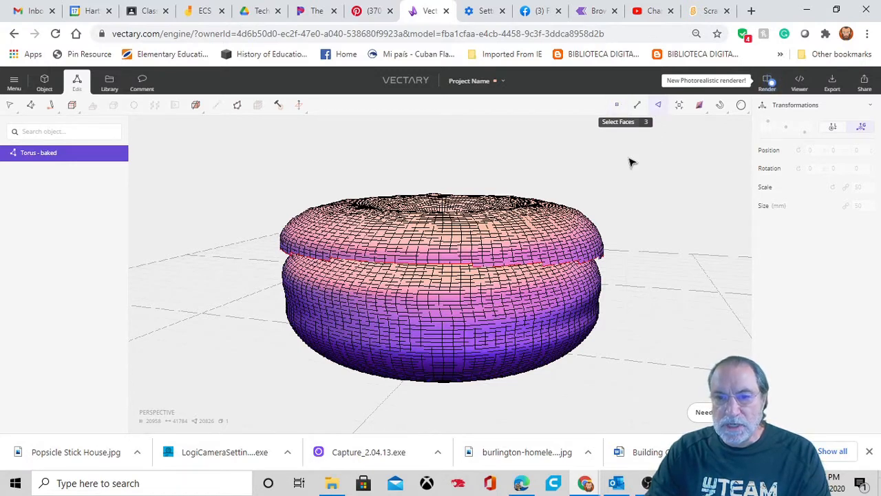
pyautogui.click(498, 254)
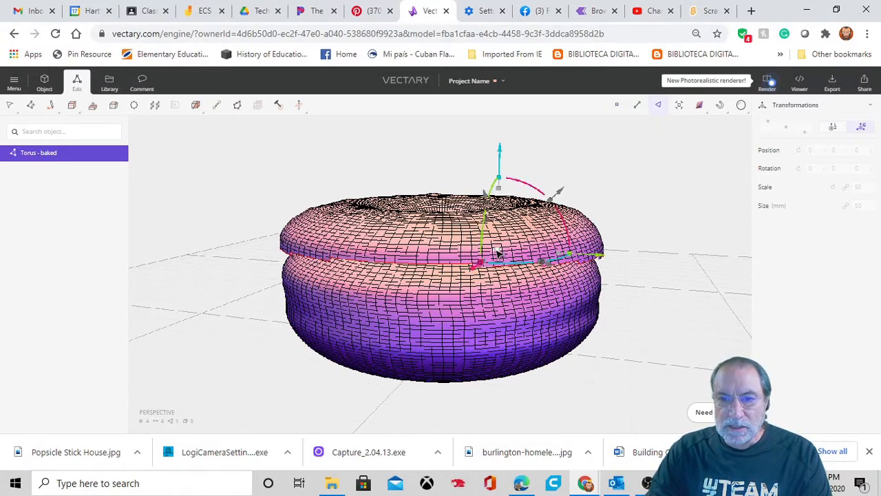
pyautogui.doubleClick(496, 254)
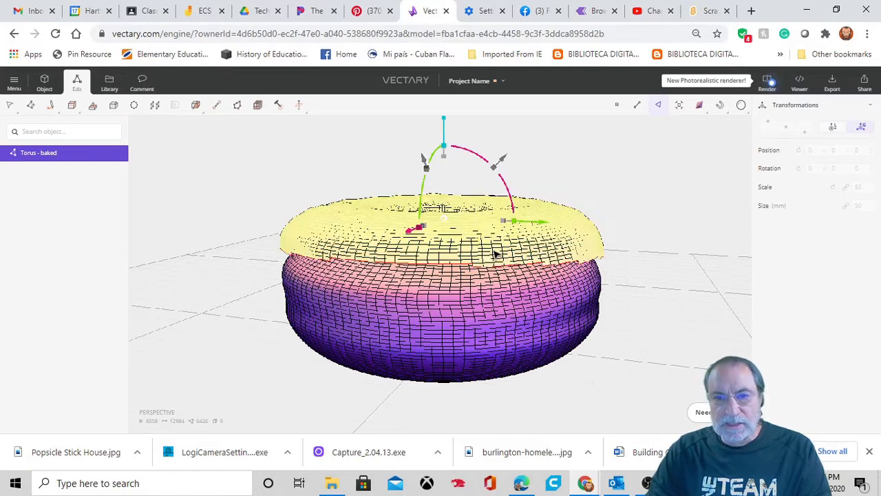
# Try to extrude the faces of the raised top copy, and undo the extrusion
pyautogui.click(92, 107)
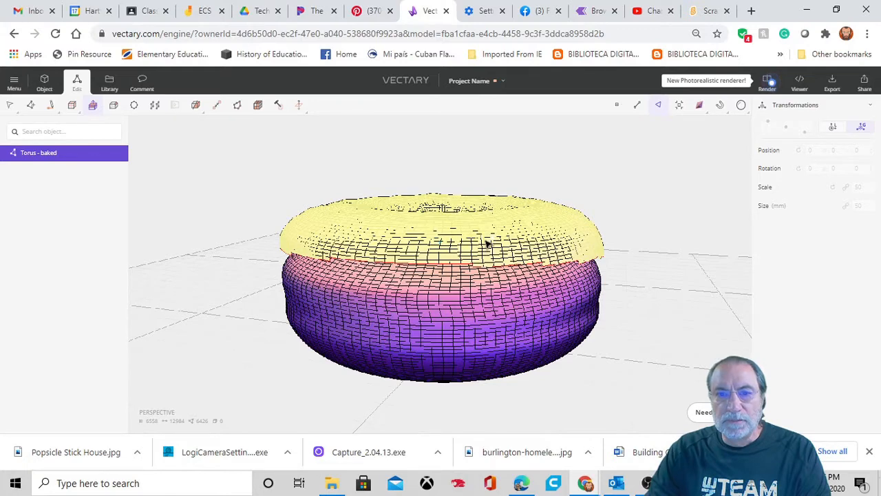
pyautogui.click(451, 238)
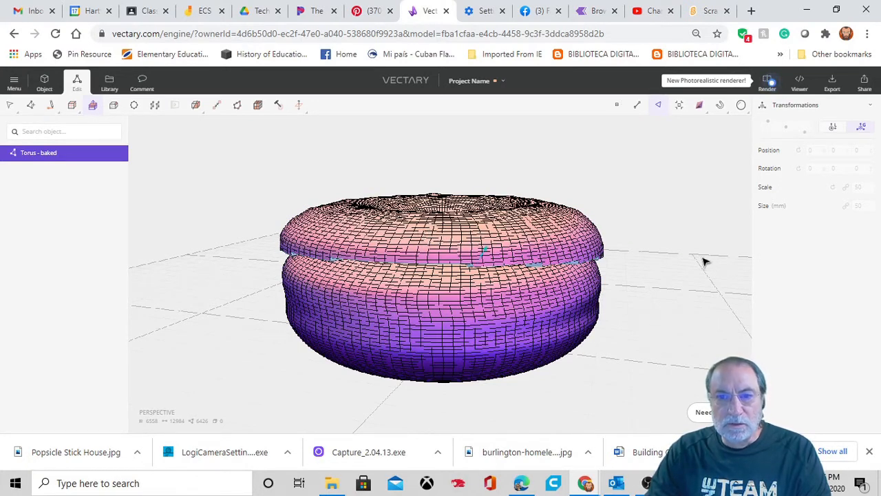
pyautogui.moveTo(706, 257); pyautogui.dragTo(574, 219)
pyautogui.moveTo(575, 218); pyautogui.dragTo(581, 214, button='middle')
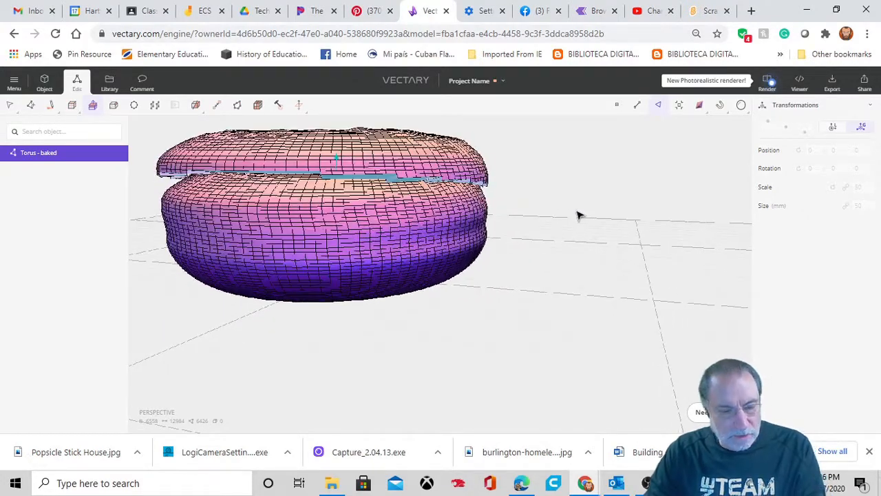
pyautogui.click(579, 215)
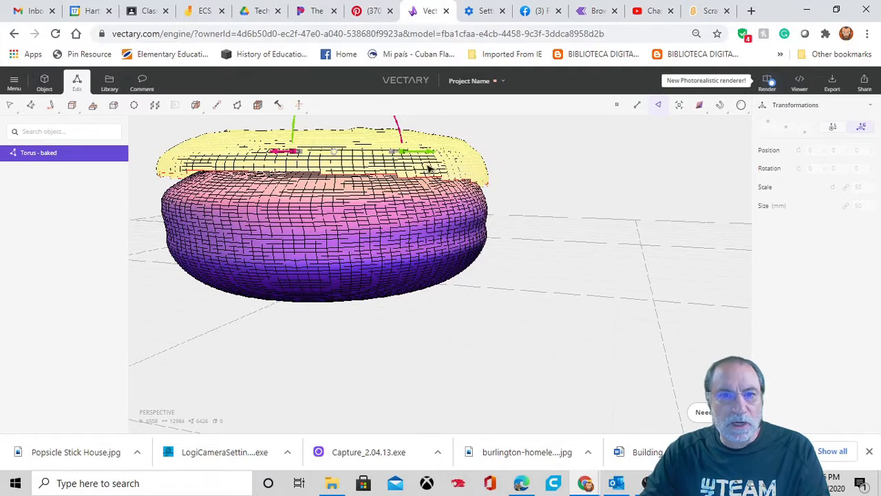
# Extrude the selected faces of the raised top copy slightly outward to give the icing shell thickness
pyautogui.click(94, 108)
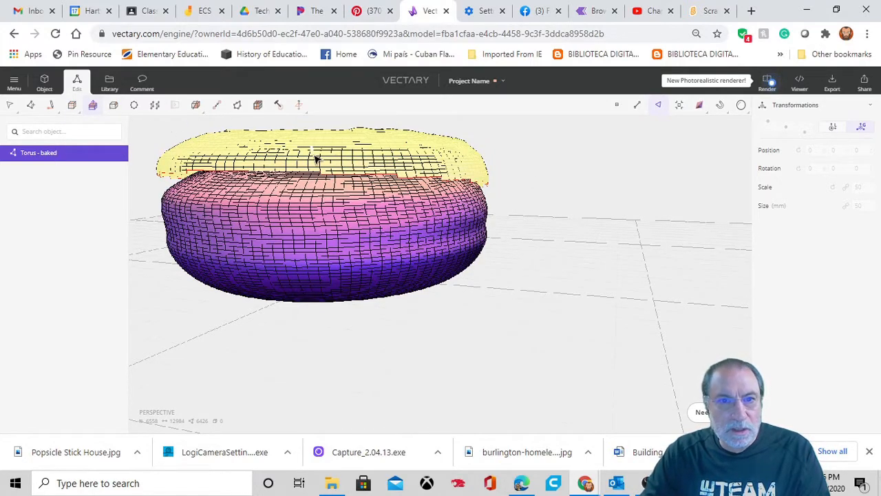
pyautogui.moveTo(314, 157); pyautogui.dragTo(313, 155)
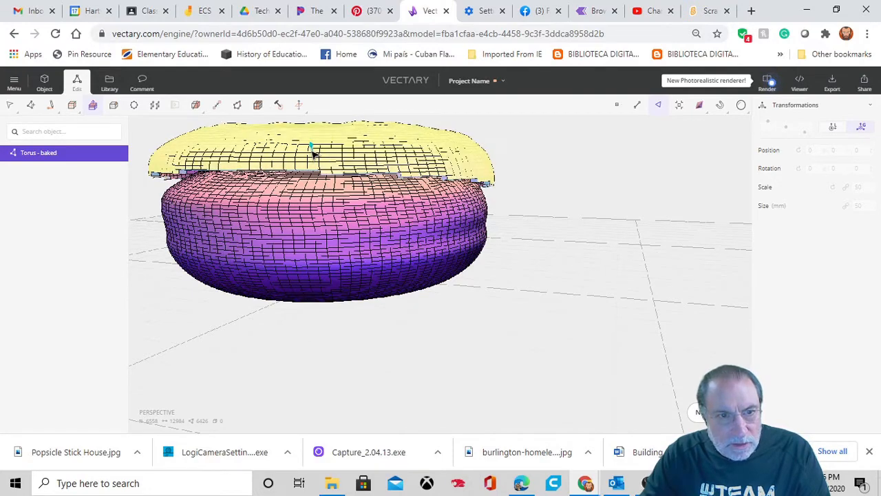
pyautogui.moveTo(523, 265); pyautogui.dragTo(567, 257, button='right')
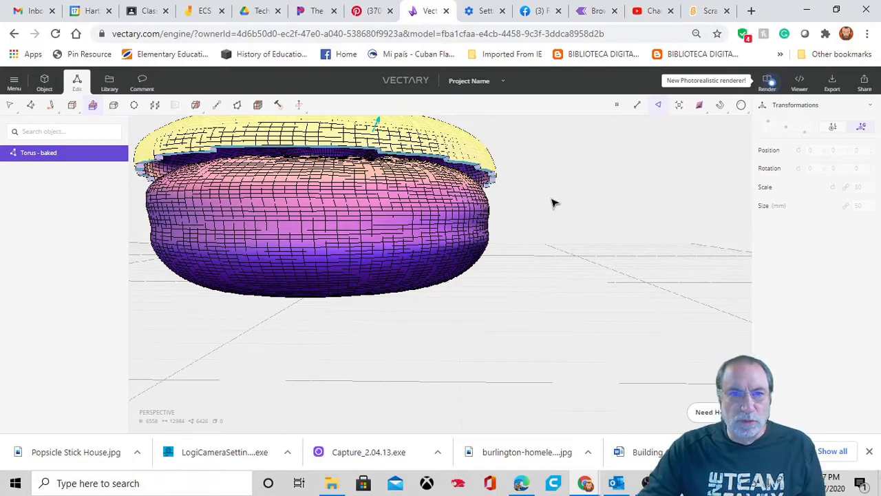
pyautogui.moveTo(571, 190)
pyautogui.mouseDown()
pyautogui.moveTo(239, 195)
pyautogui.moveTo(537, 216)
pyautogui.moveTo(572, 202)
pyautogui.mouseUp()
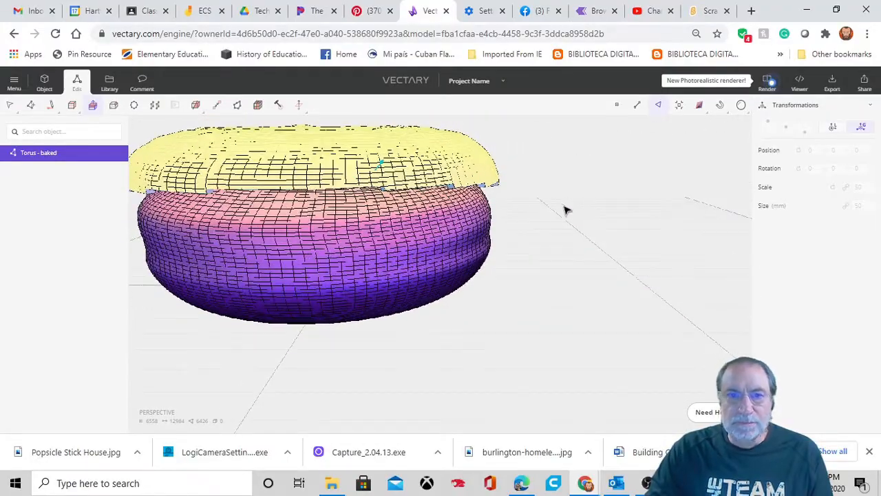
pyautogui.click(563, 219)
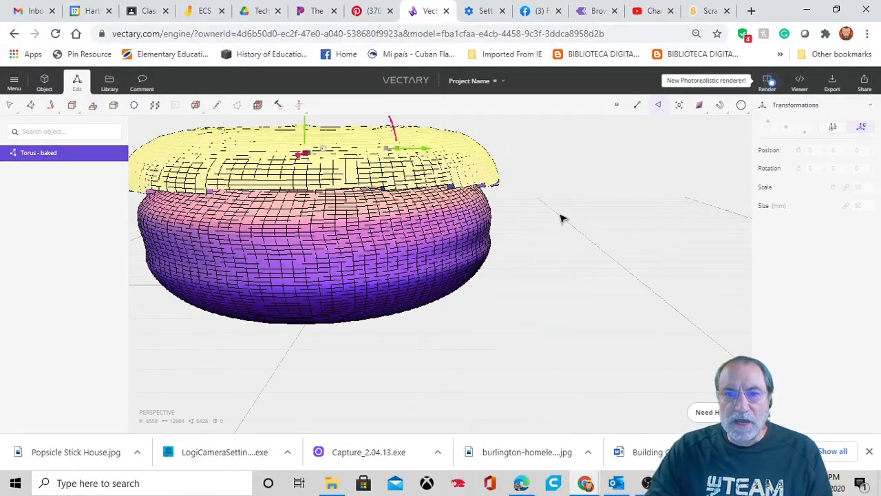
# Lower the thickened icing shell vertically onto the doughnut
pyautogui.scroll(-5, 561, 218)
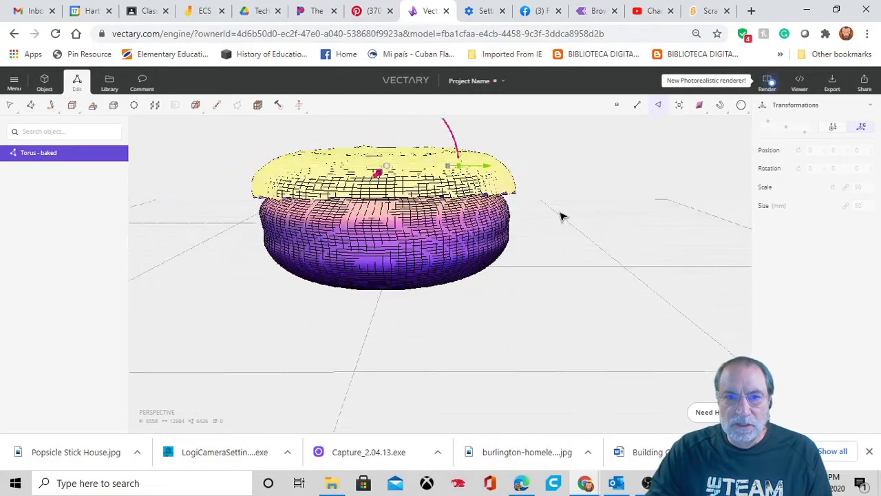
pyautogui.moveTo(535, 291); pyautogui.dragTo(515, 227)
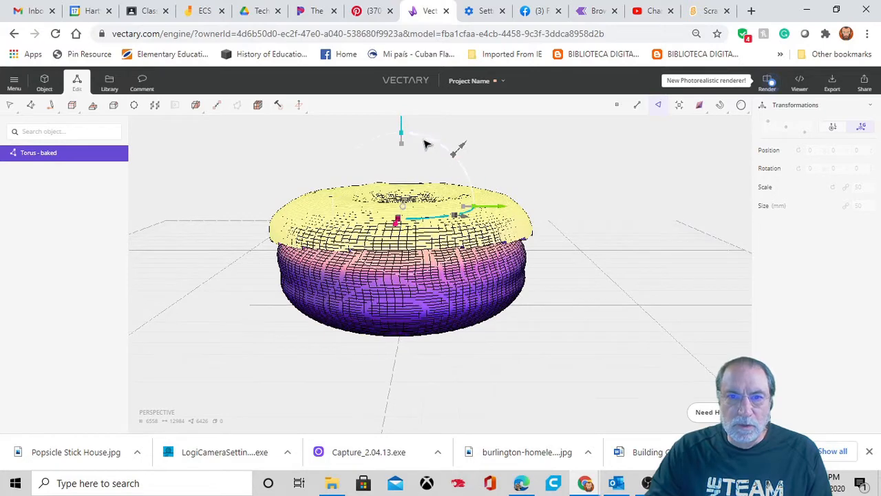
pyautogui.moveTo(404, 126); pyautogui.dragTo(403, 132)
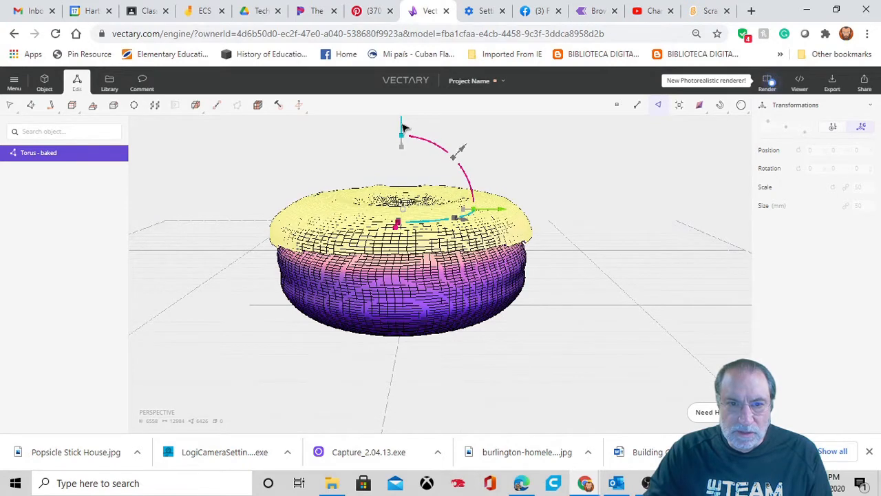
# Try to shift the icing shell sideways in the right side view, undo the move and clear the selection
pyautogui.moveTo(611, 244); pyautogui.dragTo(600, 222, button='right')
pyautogui.click(601, 226)
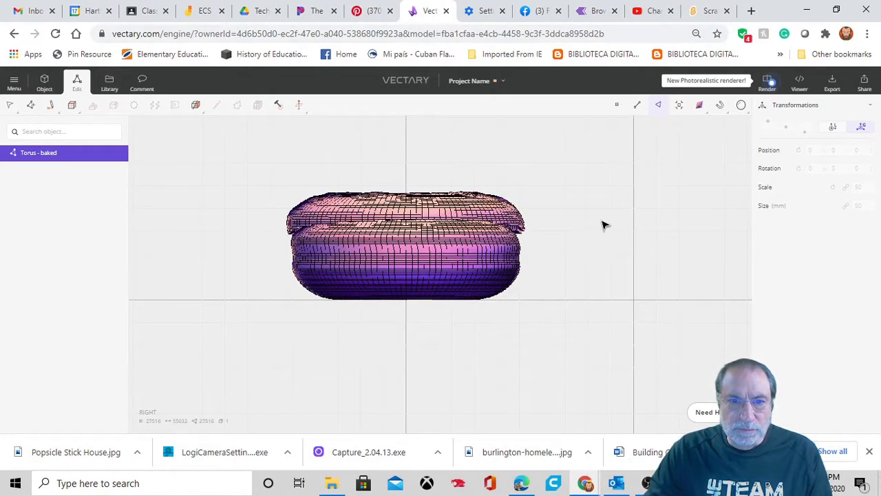
pyautogui.click(441, 211)
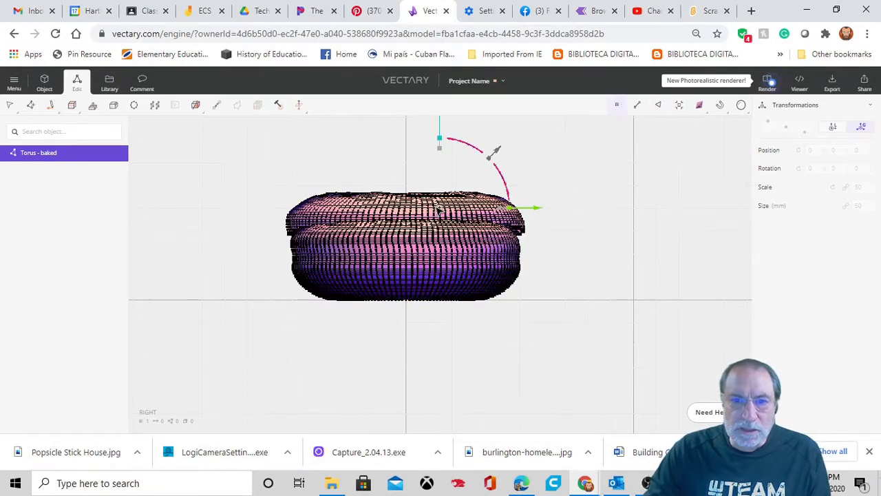
pyautogui.moveTo(534, 211); pyautogui.dragTo(598, 212)
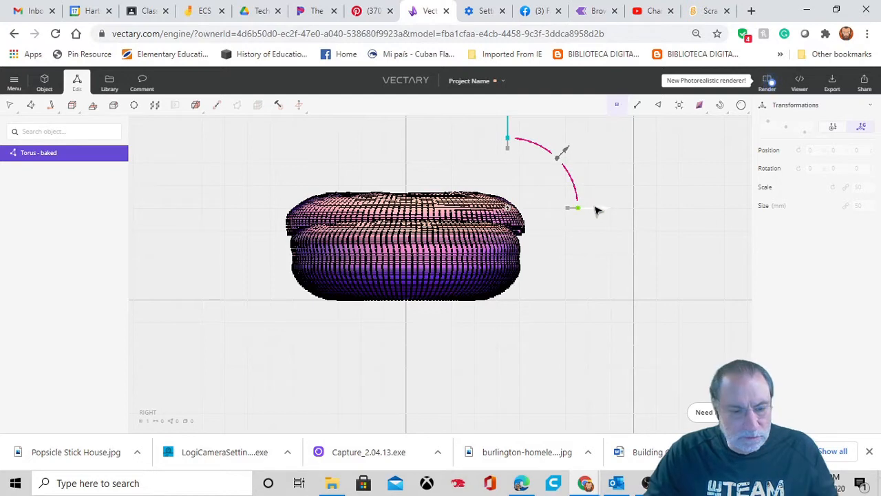
pyautogui.hotkey('ctrl', 'z')
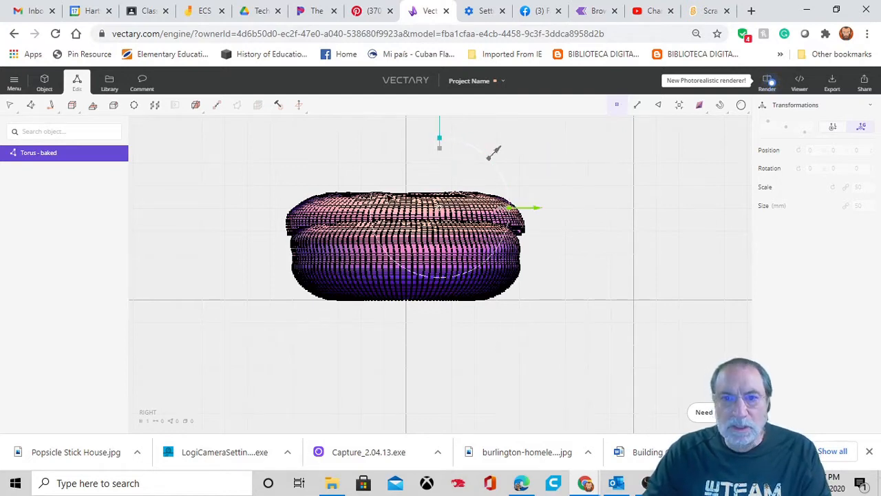
pyautogui.hotkey('ctrl', 'z')
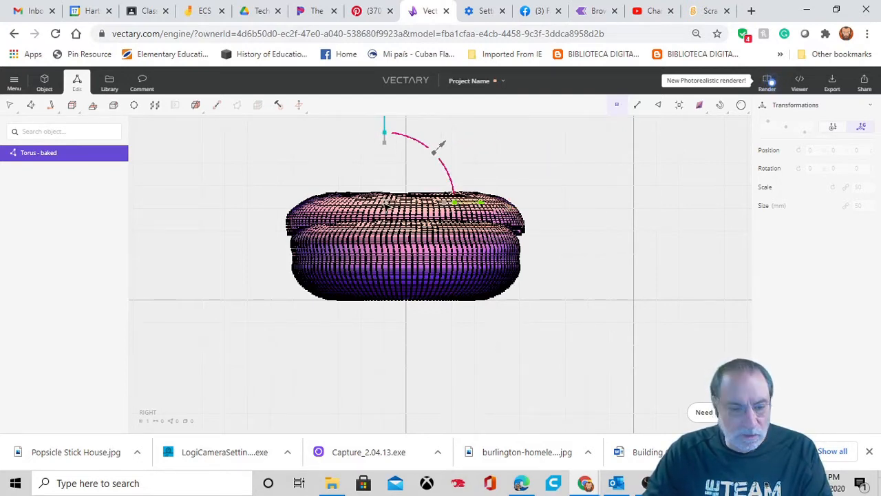
pyautogui.doubleClick(385, 204)
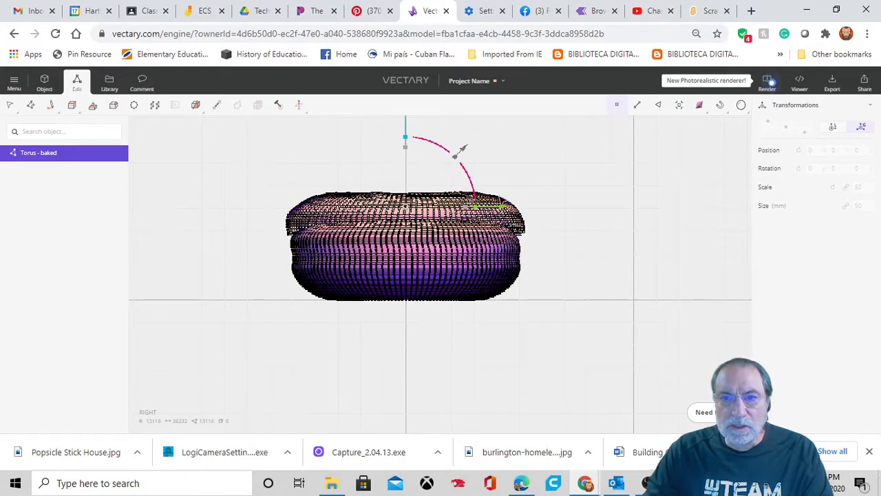
pyautogui.moveTo(497, 207)
pyautogui.mouseDown()
pyautogui.moveTo(542, 214)
pyautogui.moveTo(500, 207)
pyautogui.mouseUp()
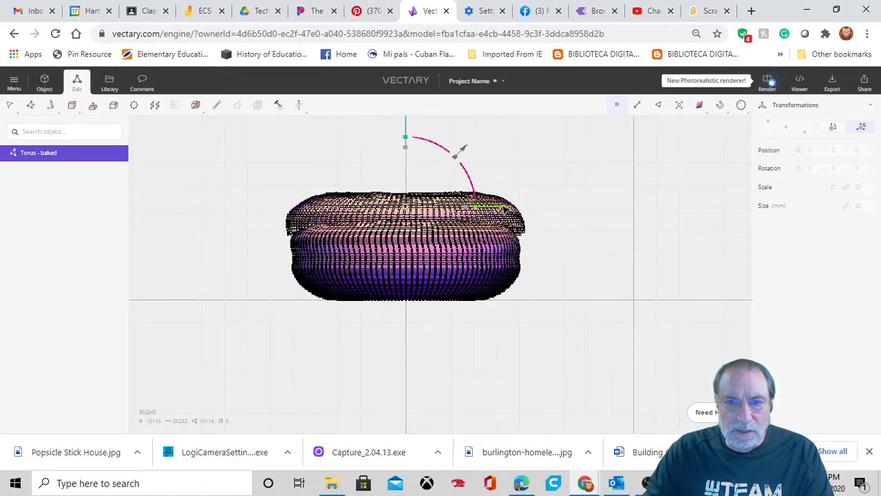
pyautogui.click(561, 181)
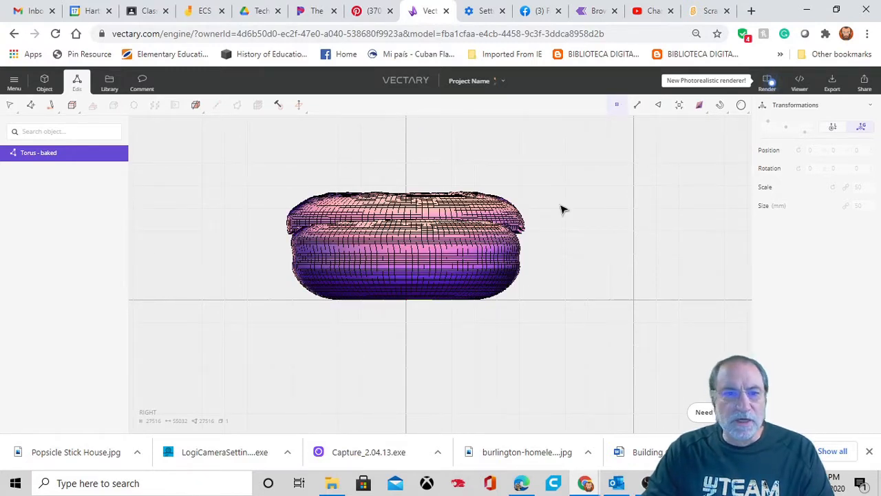
# Return to object mode, duplicate the whole doughnut and move the copy aside to Y position 100
pyautogui.click(44, 81)
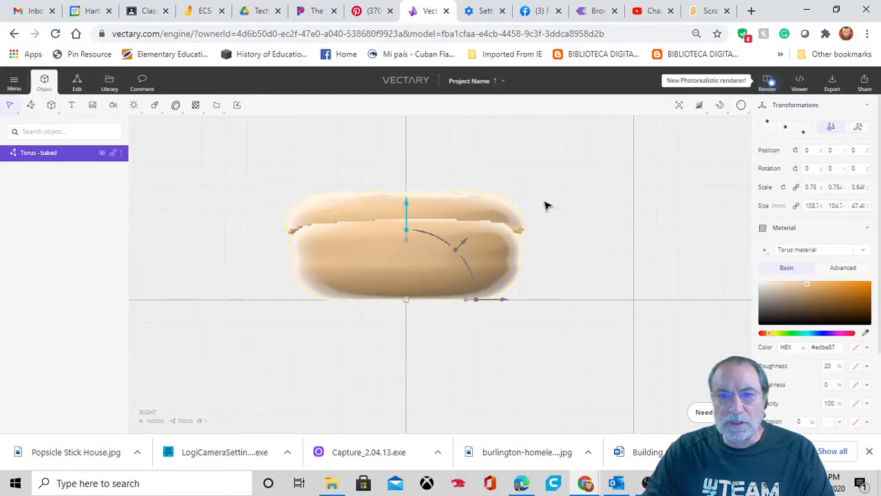
pyautogui.moveTo(565, 190); pyautogui.dragTo(564, 204, button='right')
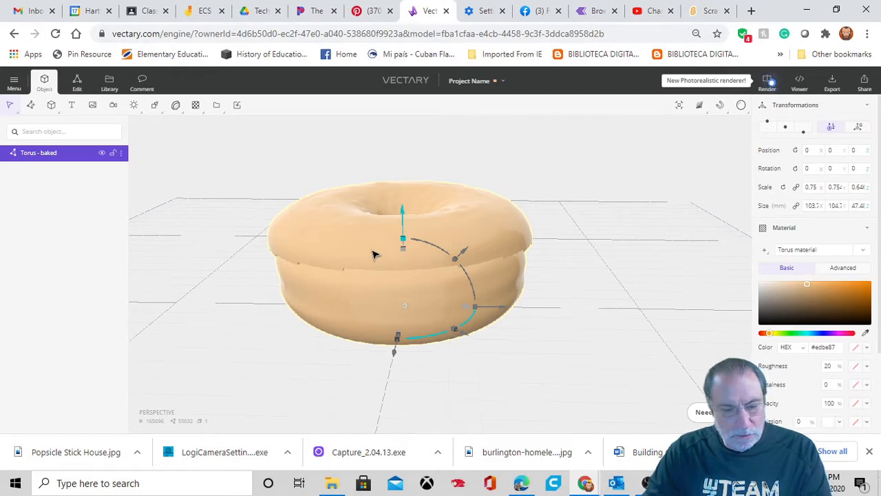
pyautogui.hotkey('ctrl', 'd')
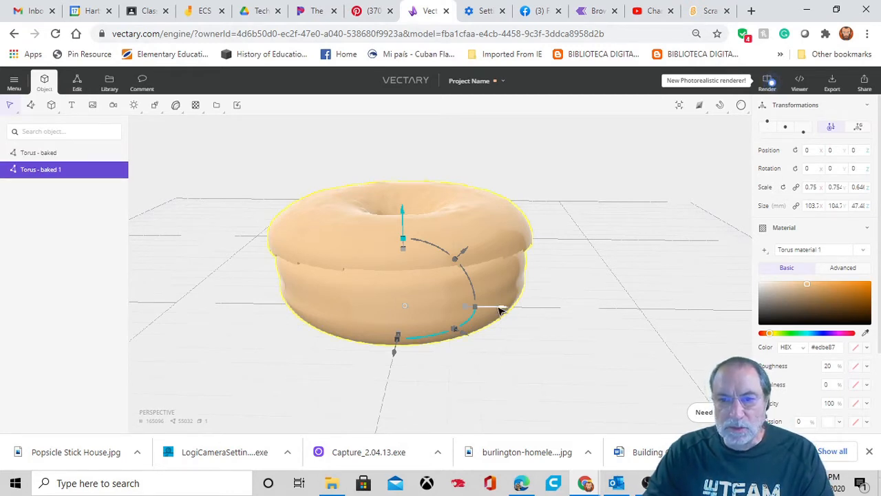
pyautogui.moveTo(502, 312); pyautogui.dragTo(728, 311)
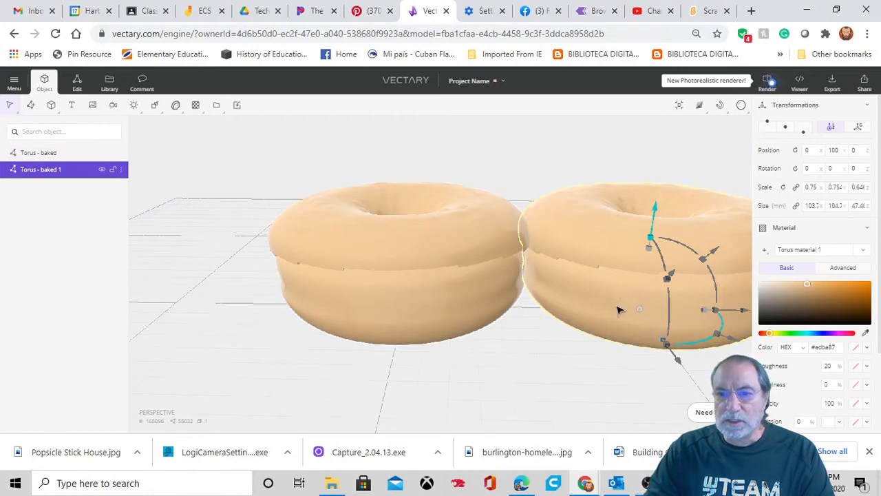
# Edit the original doughnut's mesh and delete all connected points of its lower body, keeping only the icing shell
pyautogui.click(440, 315)
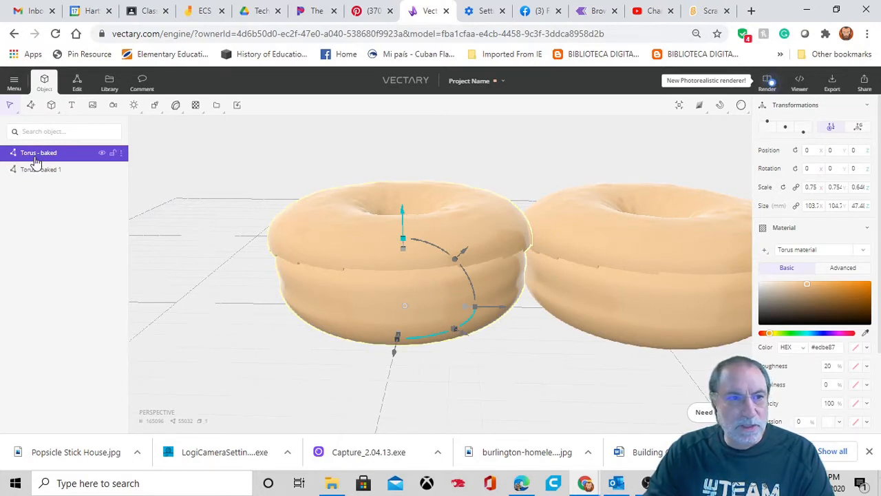
pyautogui.click(78, 83)
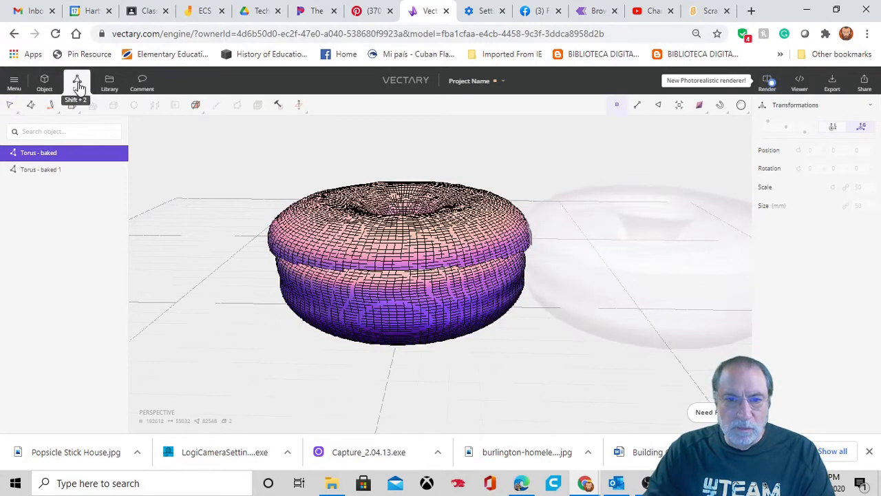
pyautogui.click(397, 310)
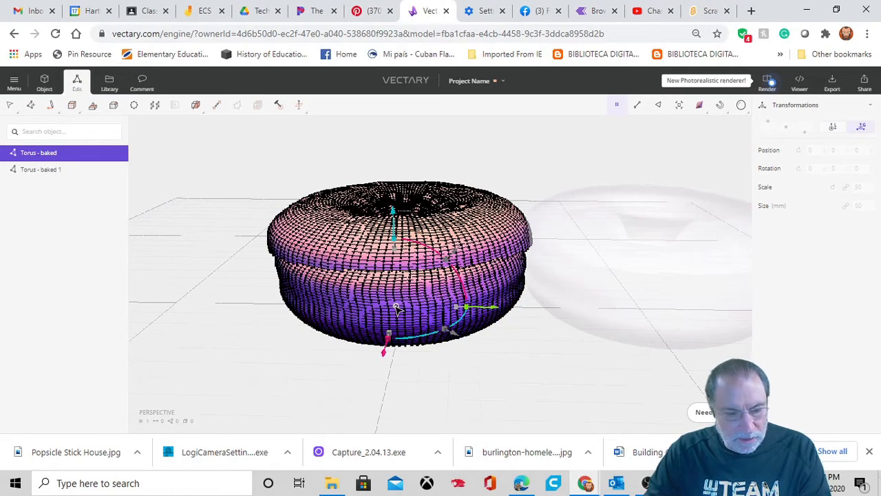
pyautogui.hotkey('ctrl', 'a')
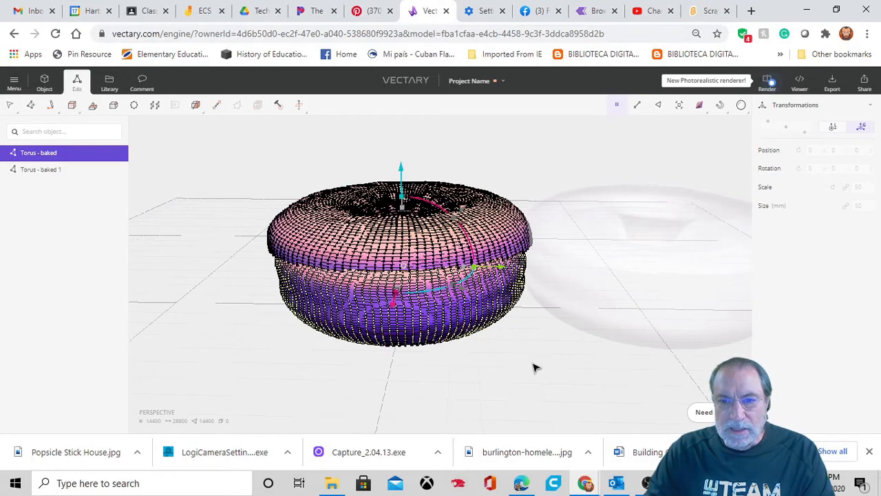
pyautogui.moveTo(533, 370); pyautogui.dragTo(527, 354, button='right')
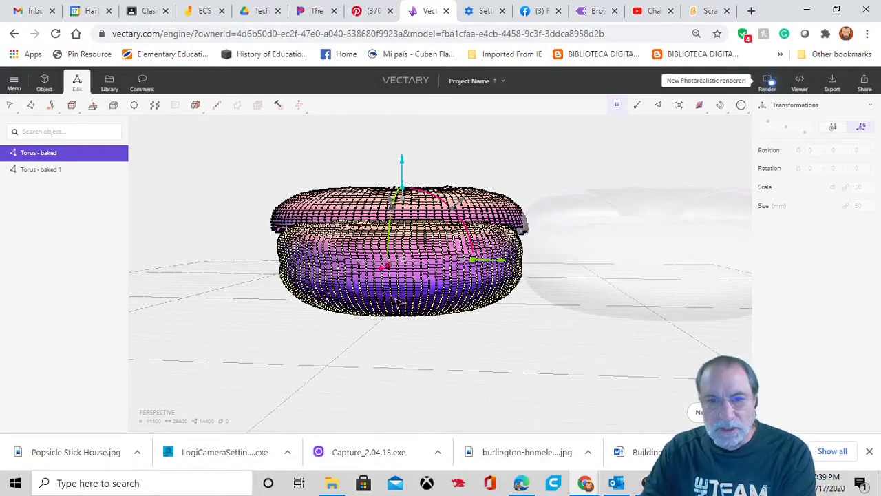
pyautogui.press('Delete')
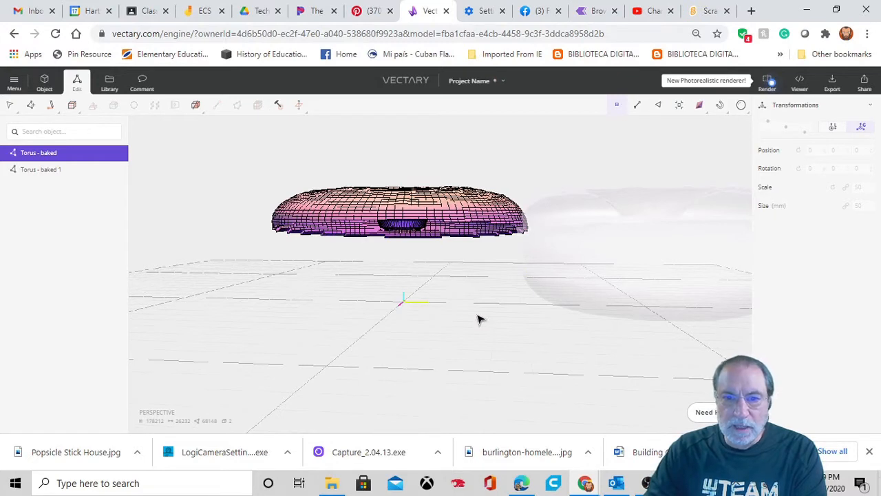
# Edit the duplicate's mesh and delete all connected points of its icing shell, keeping only the doughnut body
pyautogui.click(44, 81)
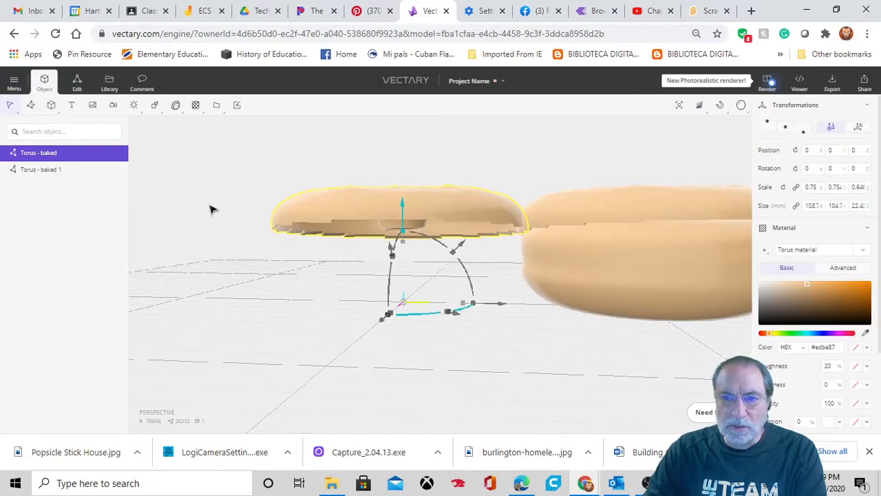
pyautogui.click(657, 280)
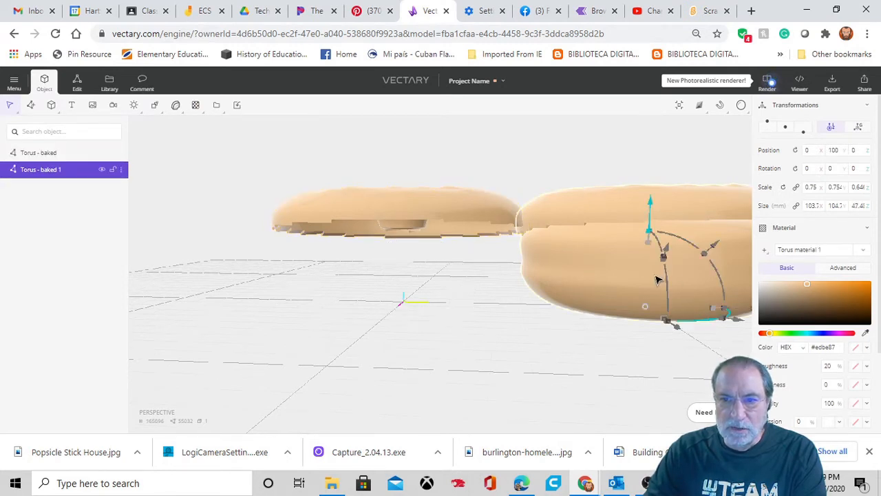
pyautogui.click(77, 82)
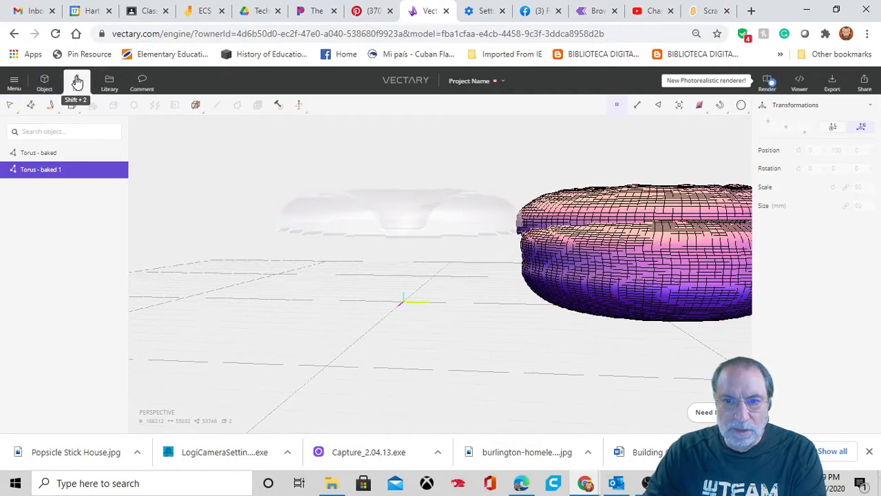
pyautogui.click(636, 201)
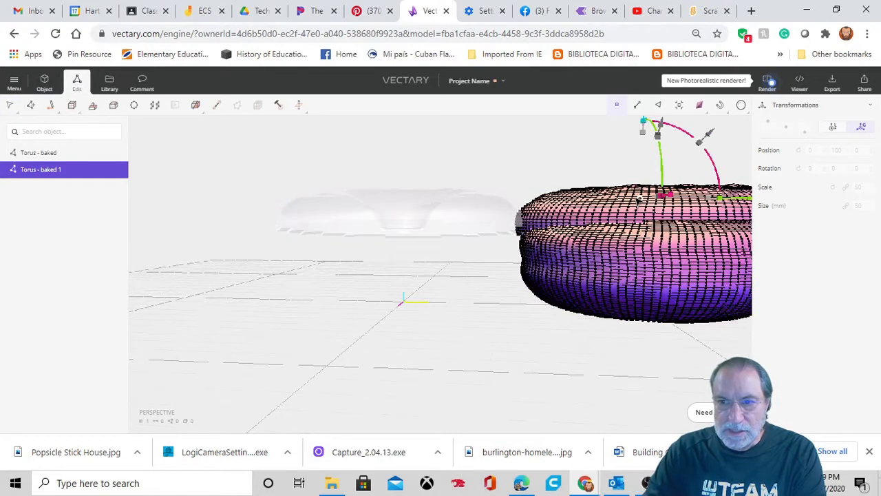
pyautogui.hotkey('ctrl', 'a')
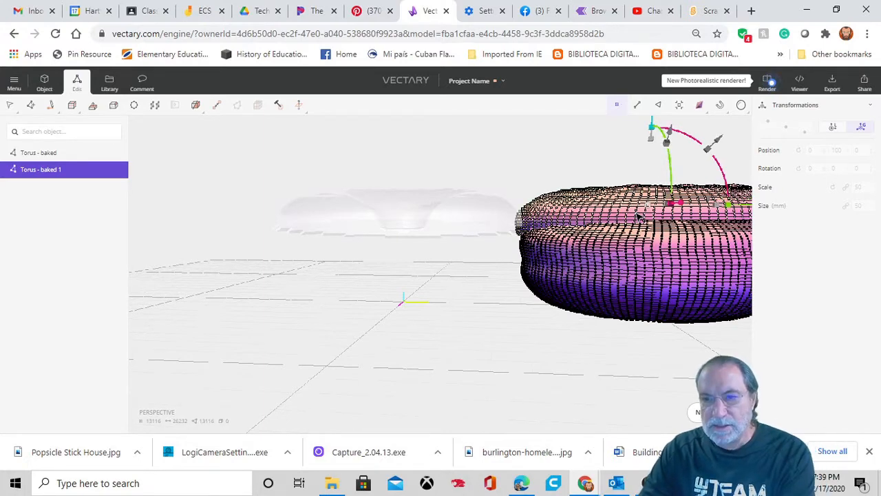
pyautogui.press('Delete')
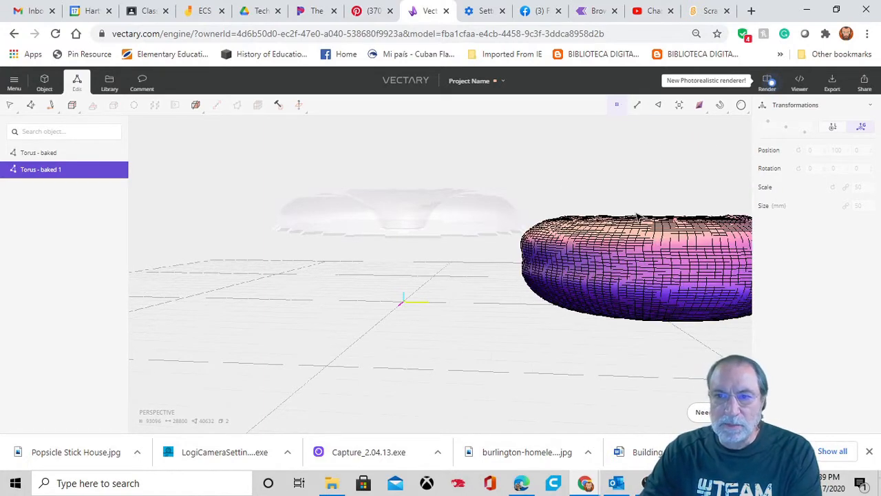
# Move the separated doughnut body back to Y position 0 and lower the icing object onto it to about Z -4.71
pyautogui.click(45, 83)
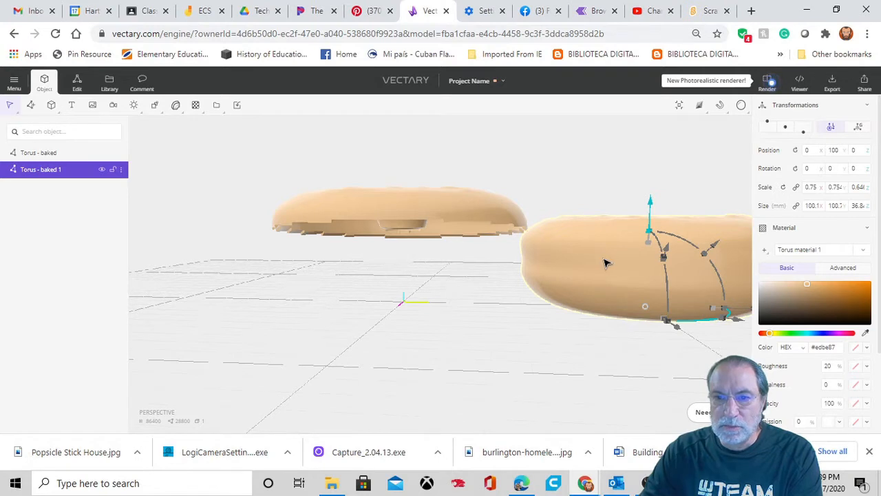
pyautogui.moveTo(739, 312); pyautogui.dragTo(486, 294)
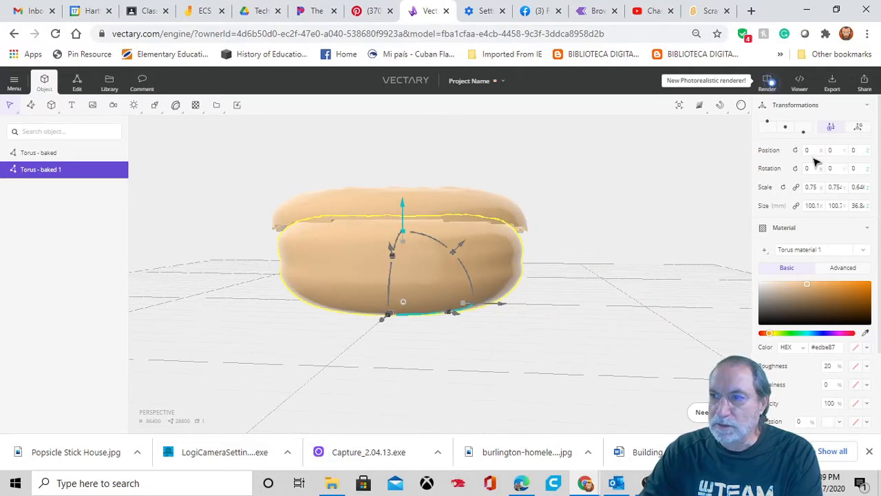
pyautogui.click(487, 202)
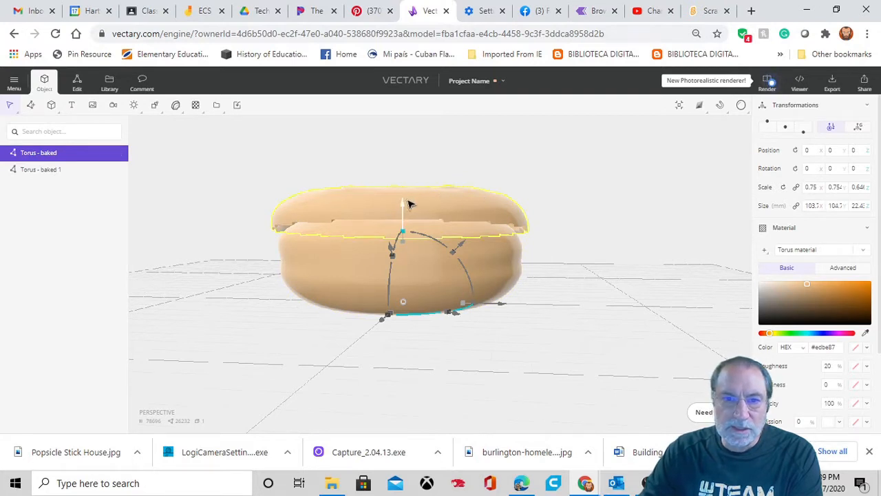
pyautogui.moveTo(403, 203); pyautogui.dragTo(401, 214)
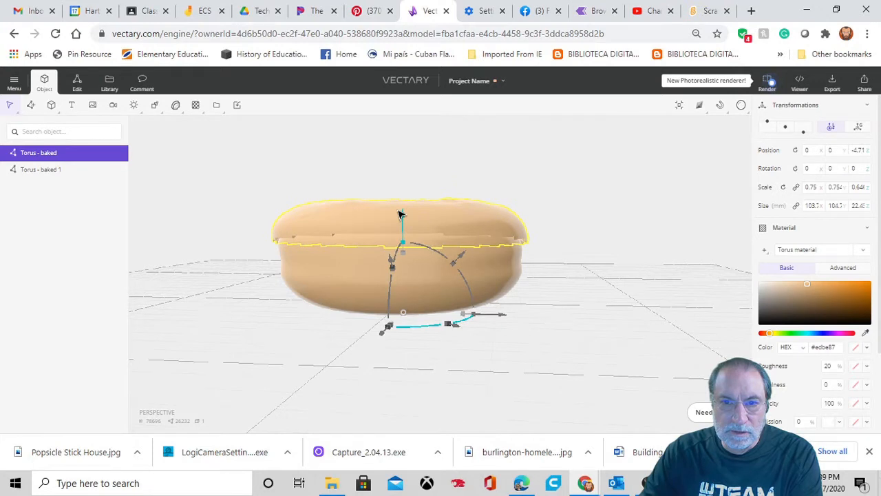
# Select the icing object and search the library's 3D assets for "Chocolate", browsing the models offered
pyautogui.click(488, 277)
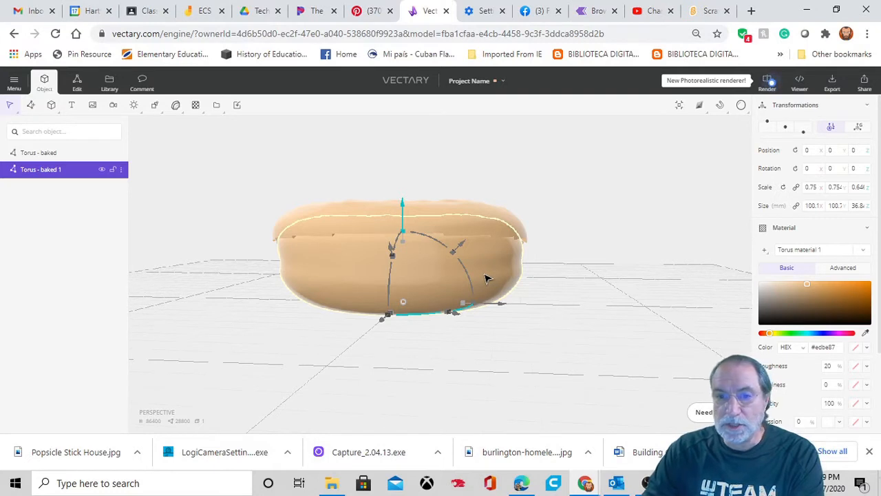
pyautogui.click(487, 228)
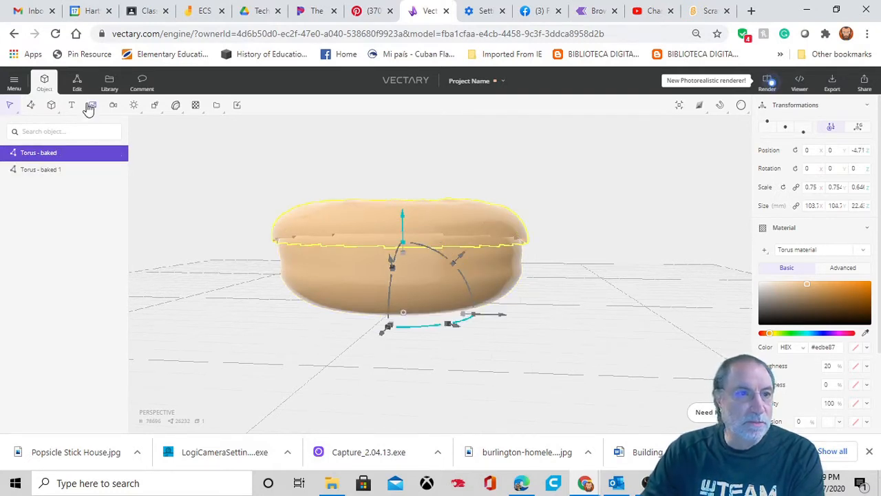
pyautogui.click(109, 82)
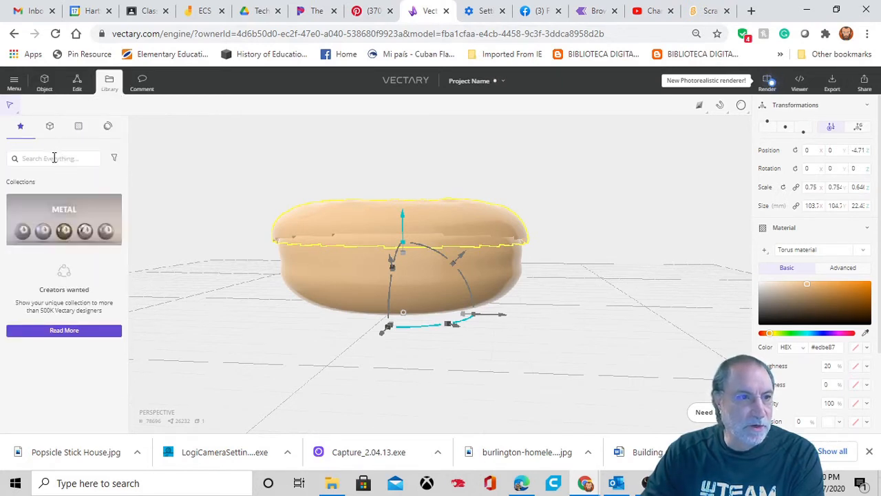
pyautogui.click(50, 128)
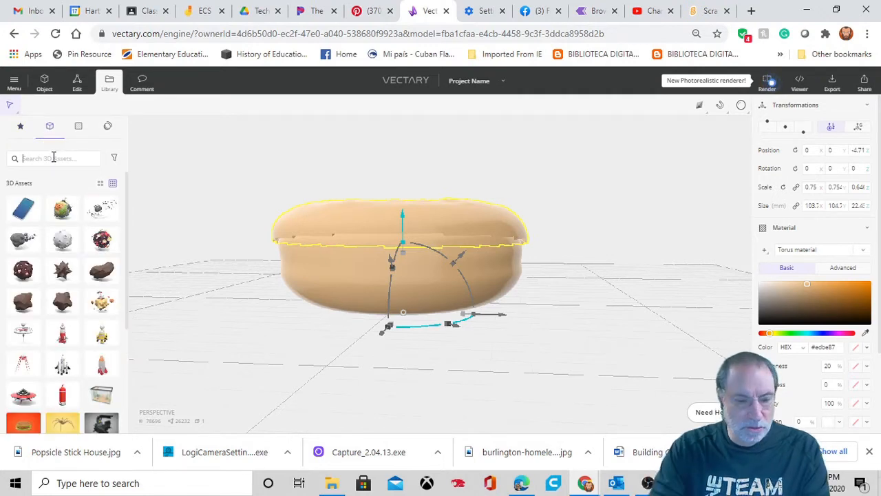
pyautogui.click(53, 157)
pyautogui.write('Choc')
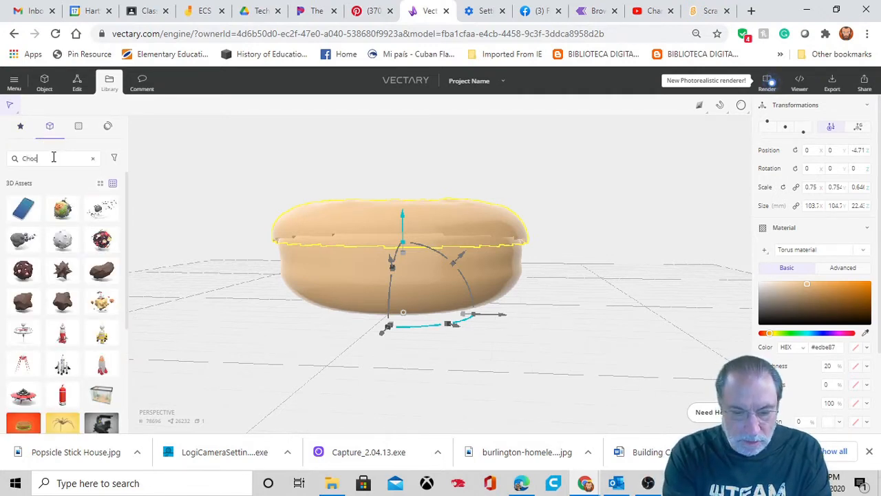
pyautogui.write('olate')
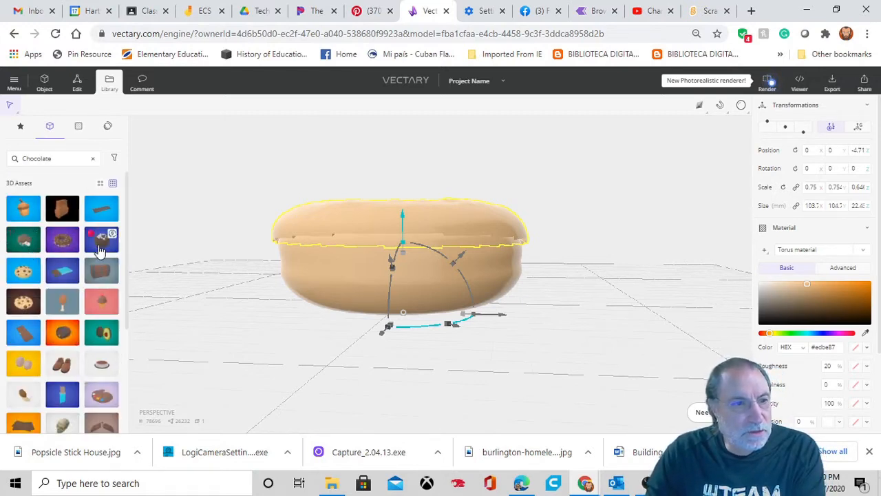
pyautogui.scroll(-3, 99, 247)
pyautogui.scroll(-3, 97, 250)
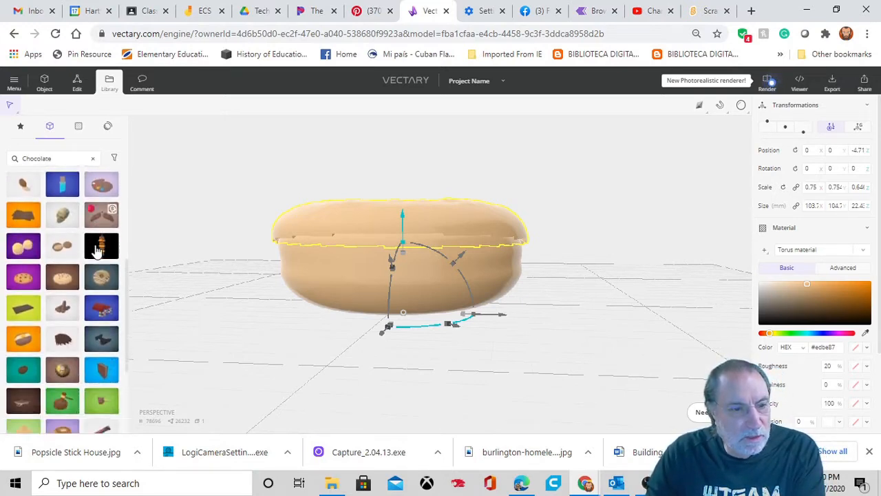
pyautogui.scroll(-4, 96, 250)
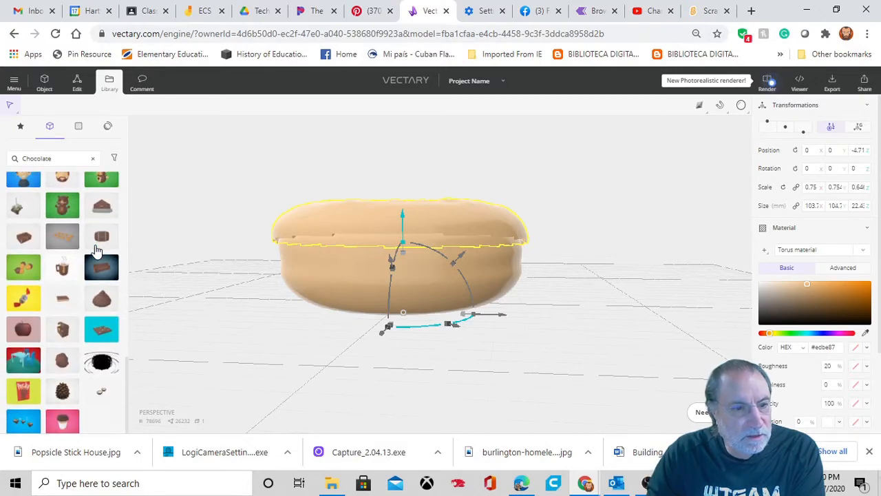
pyautogui.scroll(-5, 96, 249)
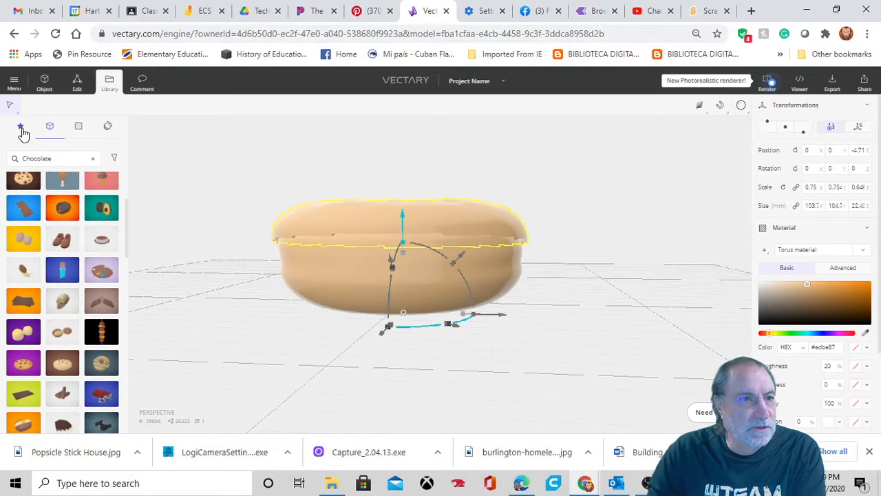
# Search the whole library for "chocolate" and apply the Chocolate brown glossy material to the icing
pyautogui.click(20, 128)
pyautogui.click(38, 159)
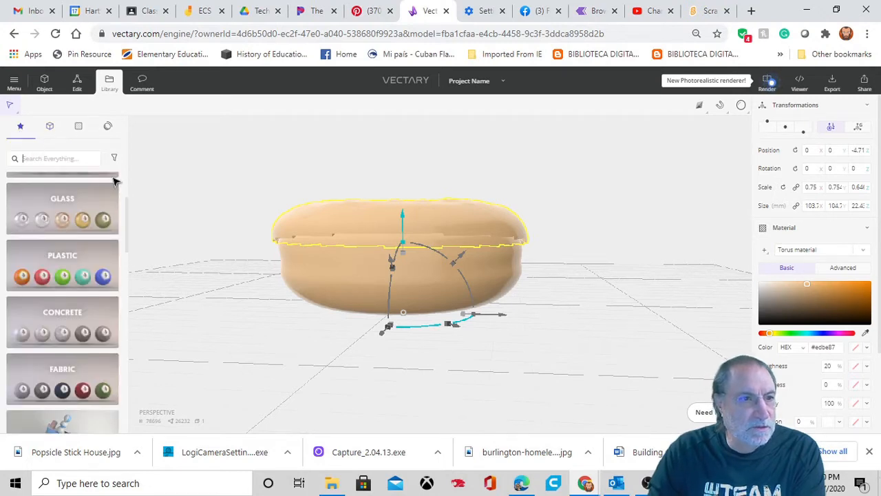
pyautogui.write('ch')
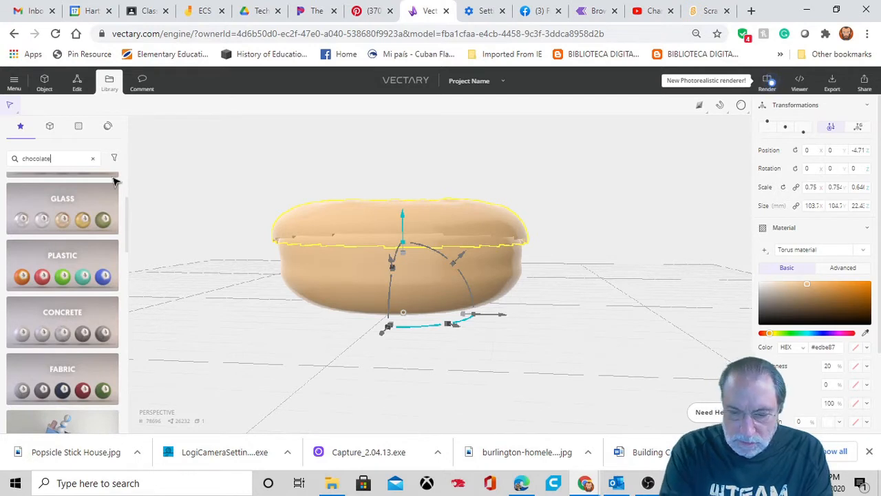
pyautogui.write('ocolate')
pyautogui.press('Return')
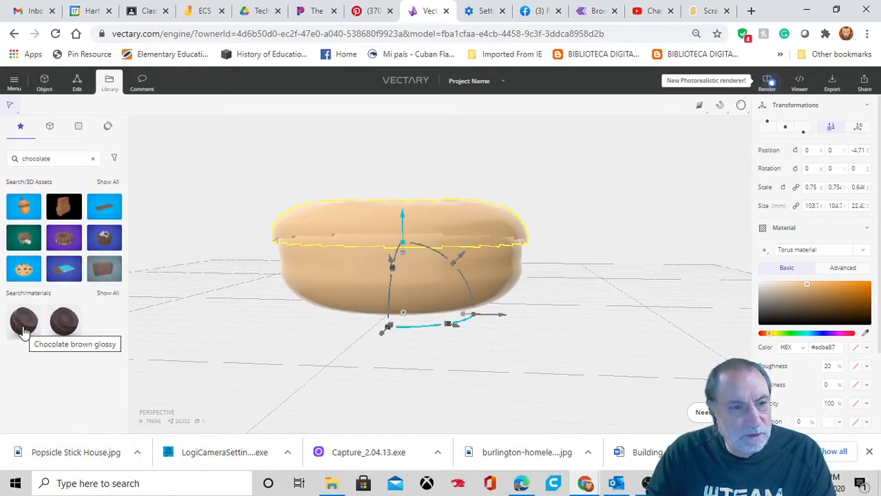
pyautogui.moveTo(21, 329); pyautogui.dragTo(344, 215)
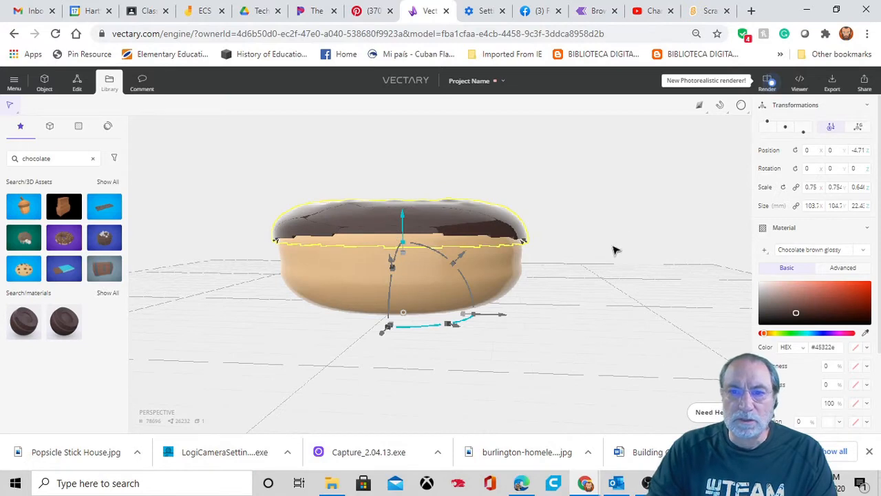
# Lower the chocolate icing further onto the doughnut body to about Z -9.88 and deselect it
pyautogui.moveTo(615, 250); pyautogui.dragTo(553, 220)
pyautogui.scroll(6, 447, 248)
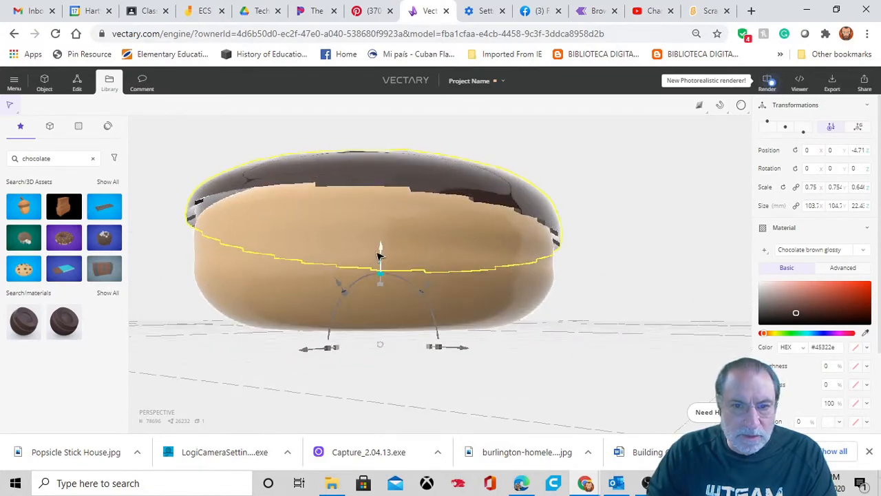
pyautogui.moveTo(384, 251); pyautogui.dragTo(385, 262)
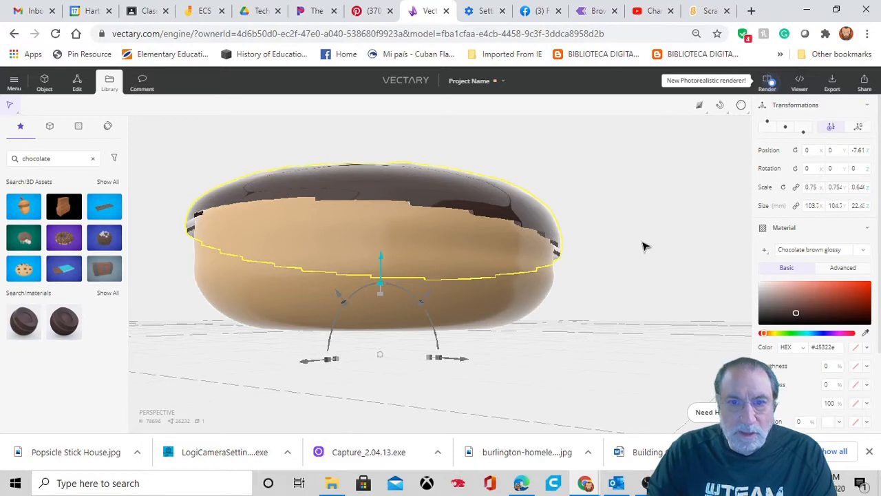
pyautogui.moveTo(644, 246); pyautogui.dragTo(643, 254, button='right')
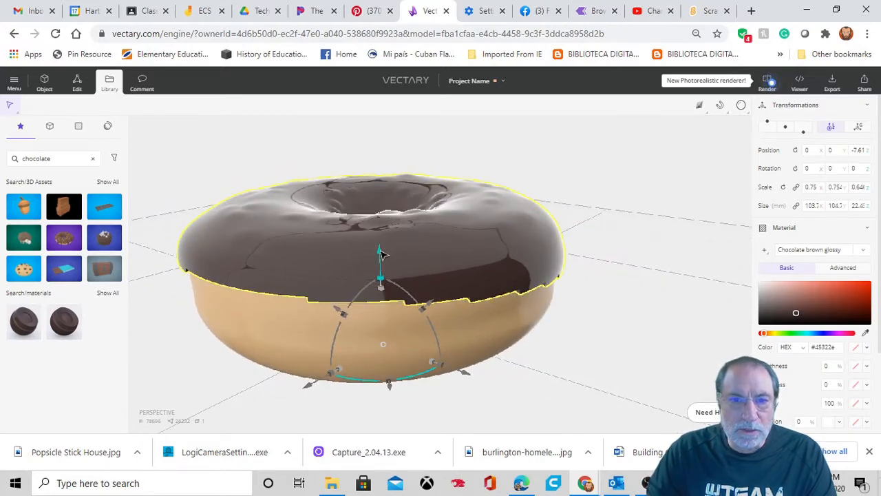
pyautogui.moveTo(383, 254); pyautogui.dragTo(384, 258)
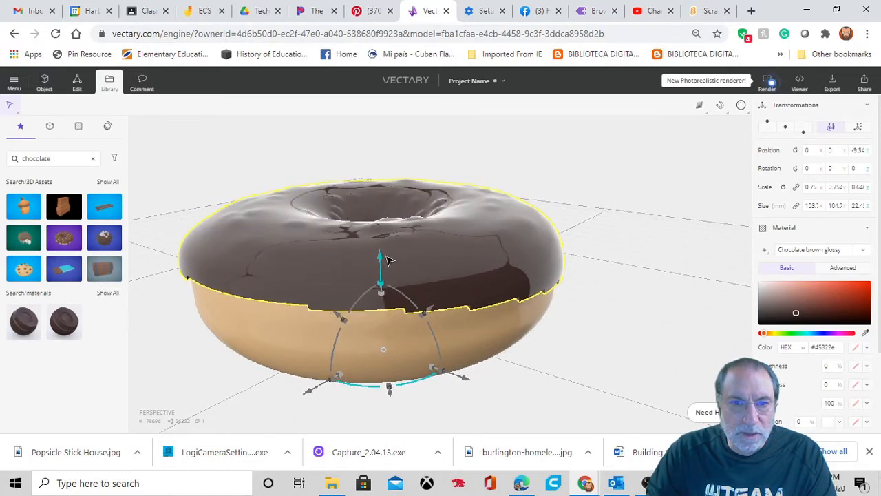
pyautogui.click(629, 260)
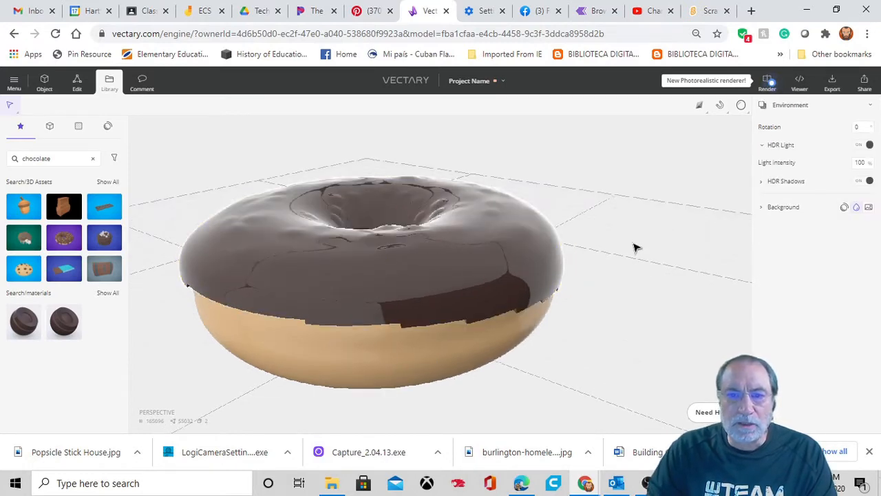
pyautogui.moveTo(447, 267); pyautogui.dragTo(533, 241)
# Edit the icing's mesh in edge mode and pull one edge of its lower rim slightly downward to start a drip
pyautogui.click(387, 246)
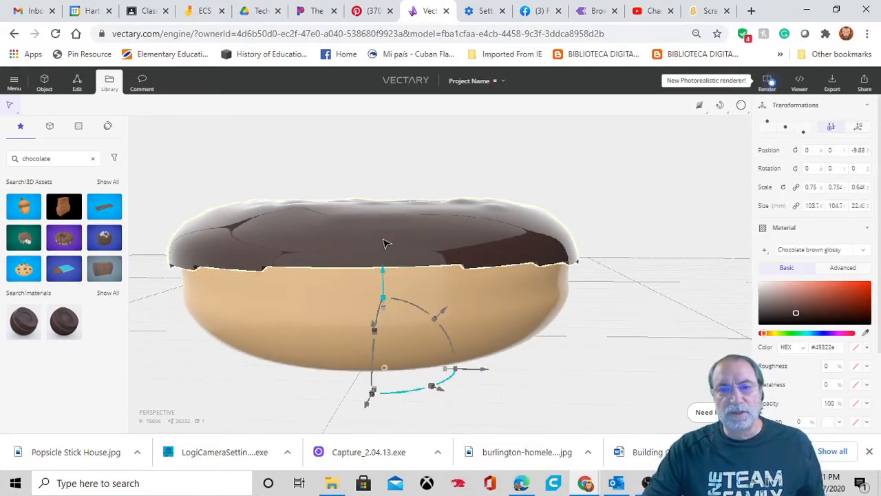
pyautogui.moveTo(383, 239); pyautogui.dragTo(382, 228, button='right')
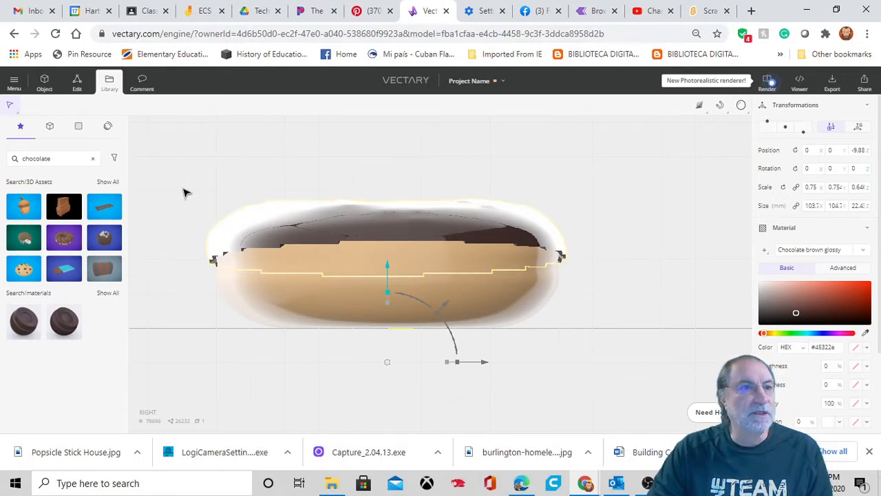
pyautogui.click(77, 83)
pyautogui.moveTo(380, 319); pyautogui.dragTo(384, 306, button='right')
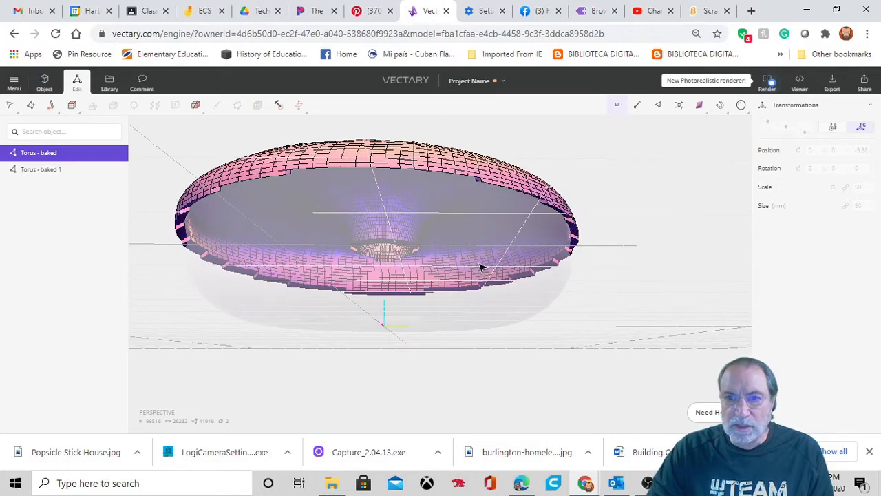
pyautogui.scroll(3, 481, 267)
pyautogui.moveTo(540, 185); pyautogui.dragTo(521, 191, button='right')
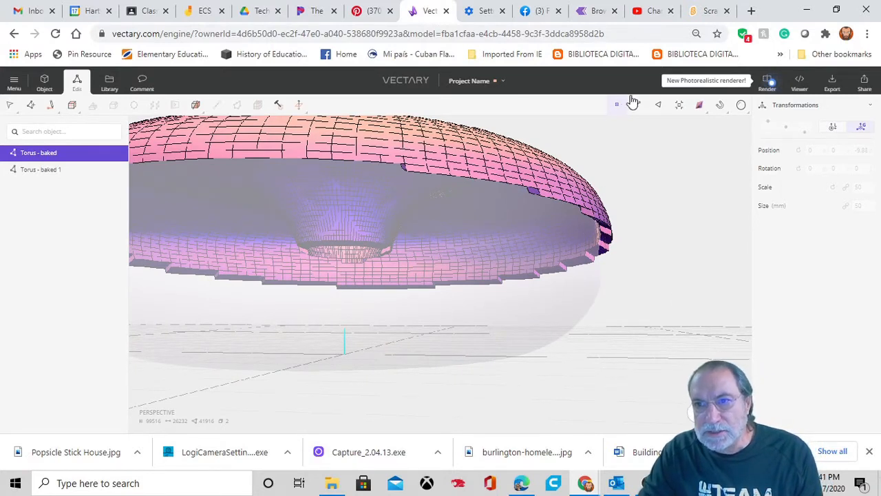
pyautogui.click(609, 238)
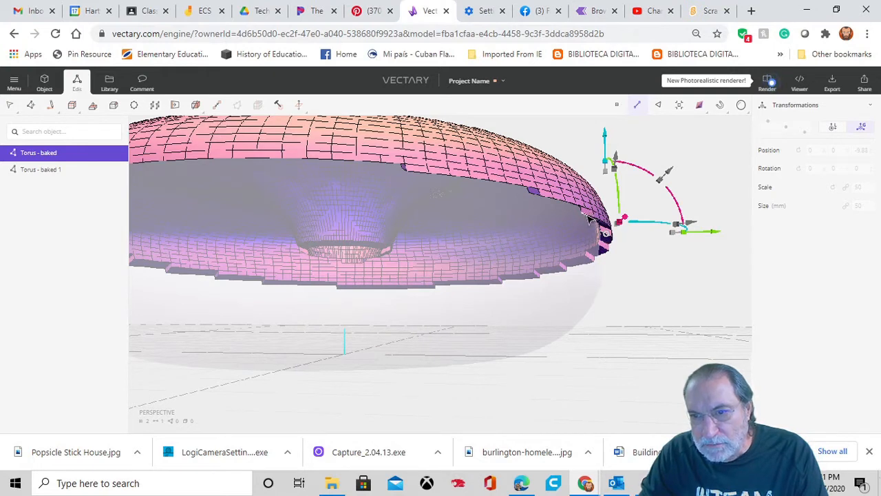
pyautogui.click(589, 219)
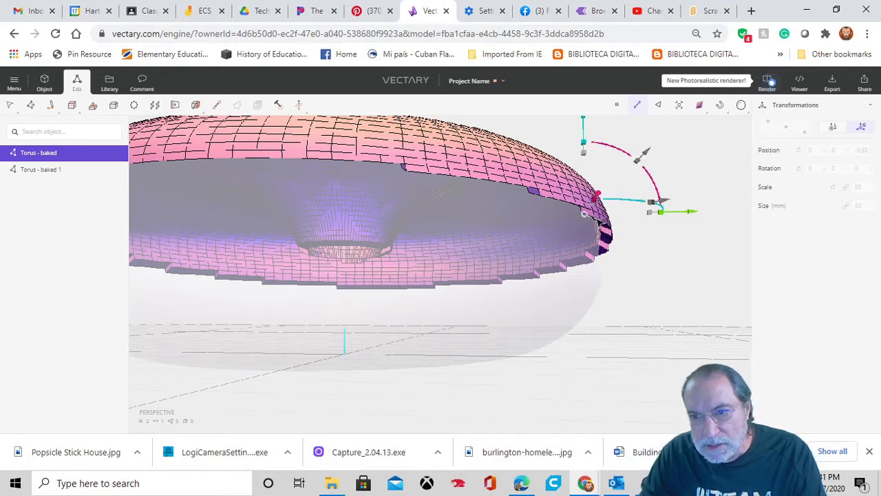
pyautogui.click(597, 218)
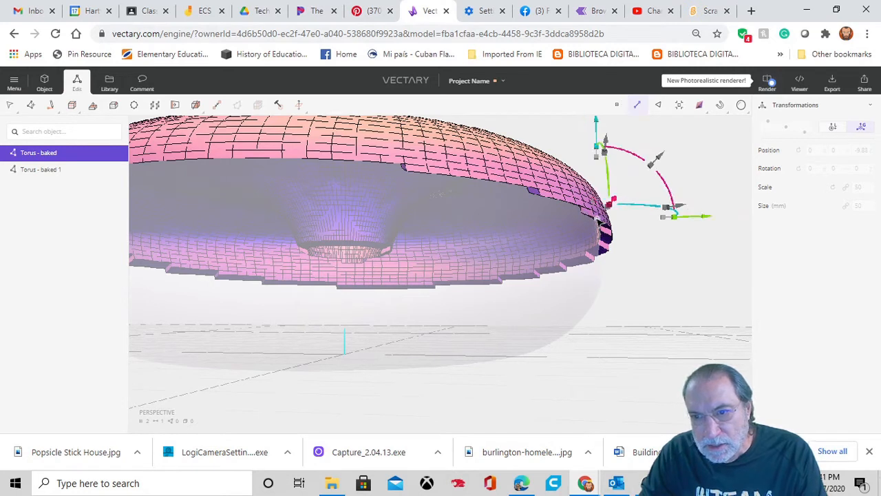
pyautogui.click(608, 238)
pyautogui.moveTo(689, 268); pyautogui.dragTo(541, 267)
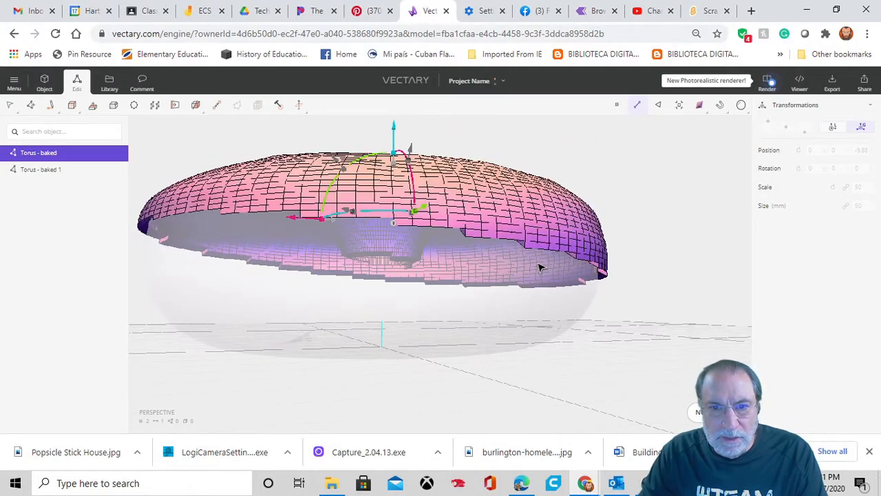
pyautogui.moveTo(394, 126); pyautogui.dragTo(391, 135)
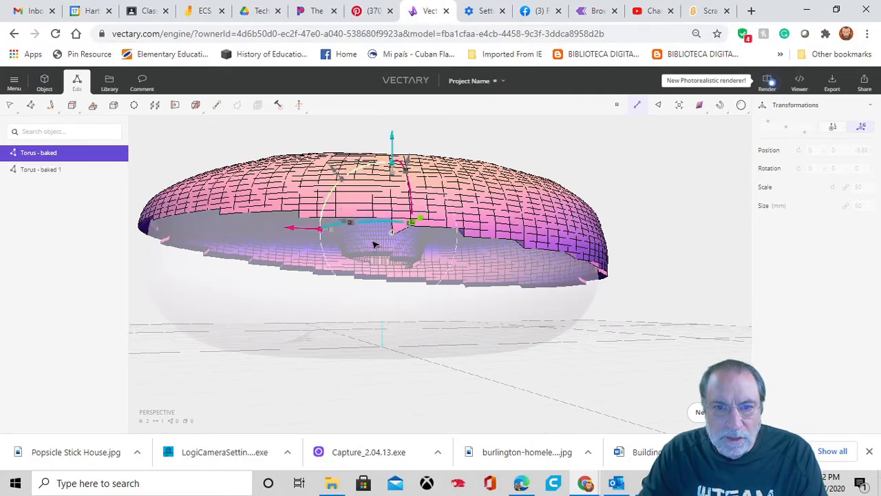
# Pull the rim edge beside the small drip downward so the icing's drip forms a wider, pointed shape
pyautogui.moveTo(386, 234); pyautogui.dragTo(438, 226)
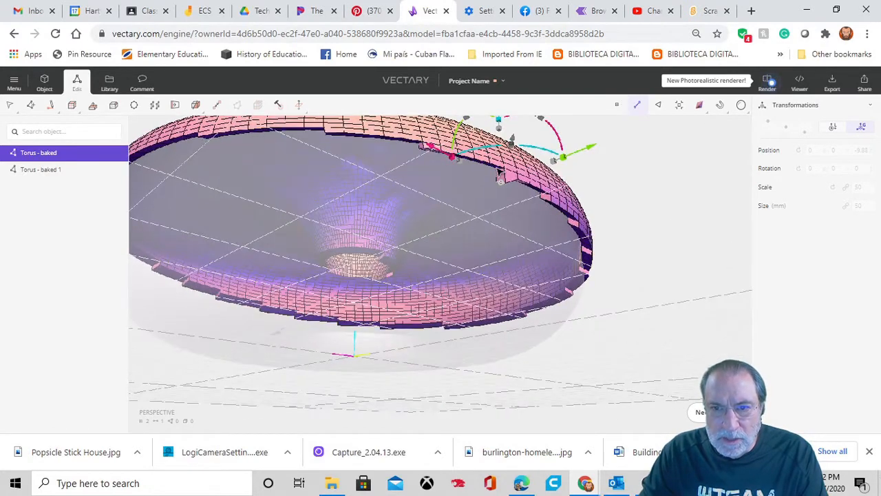
pyautogui.click(498, 168)
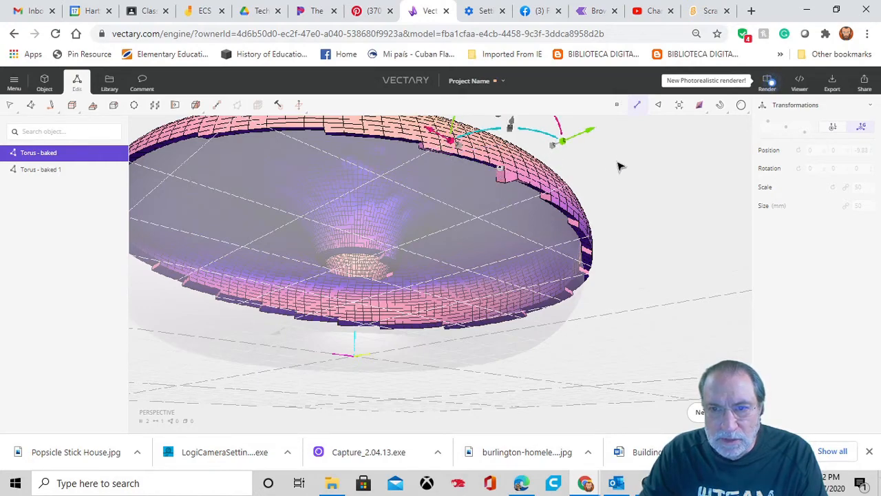
pyautogui.moveTo(619, 165); pyautogui.dragTo(610, 179)
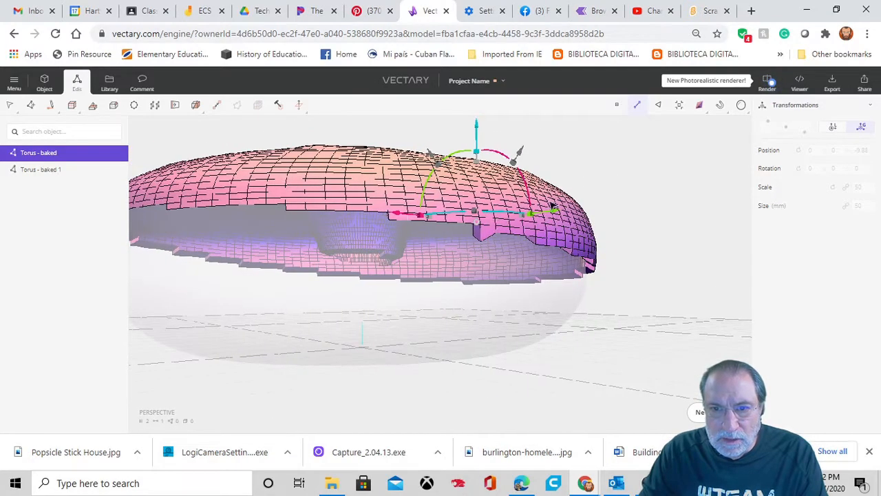
pyautogui.click(472, 220)
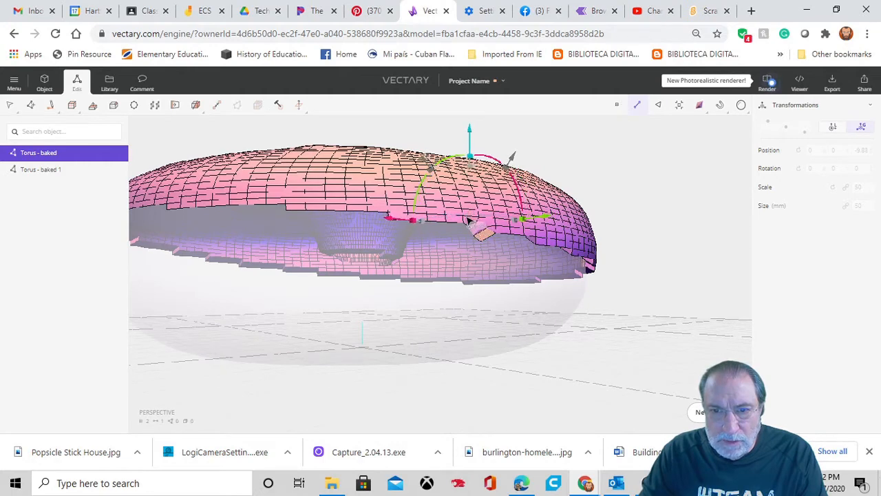
pyautogui.click(472, 221)
pyautogui.click(472, 220)
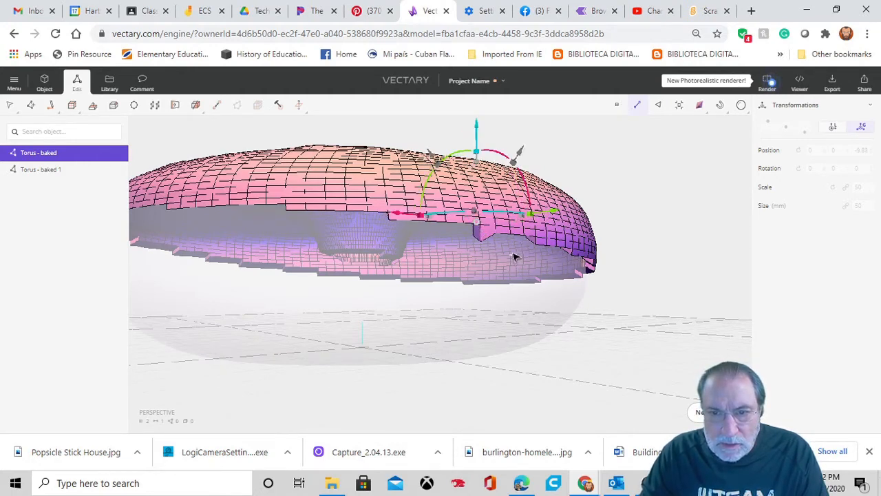
pyautogui.moveTo(512, 251)
pyautogui.mouseDown(button='right')
pyautogui.moveTo(520, 232)
pyautogui.moveTo(505, 252)
pyautogui.moveTo(507, 238)
pyautogui.mouseUp(button='right')
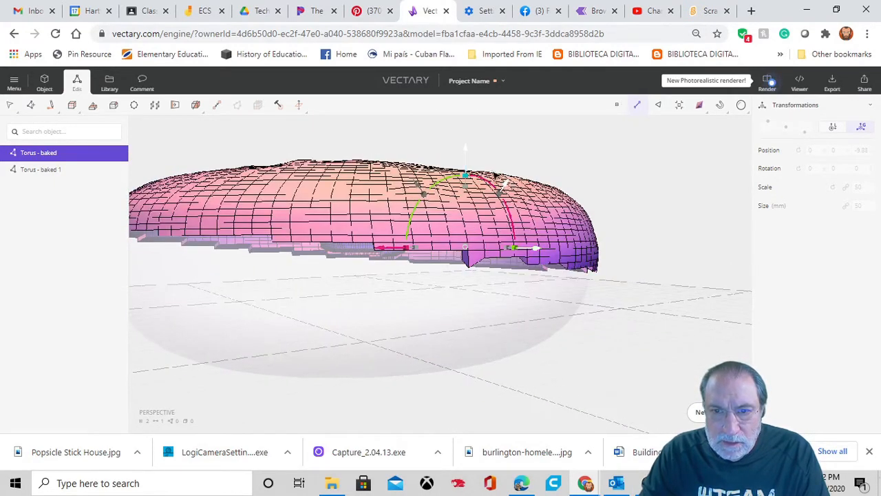
pyautogui.moveTo(466, 154); pyautogui.dragTo(464, 173)
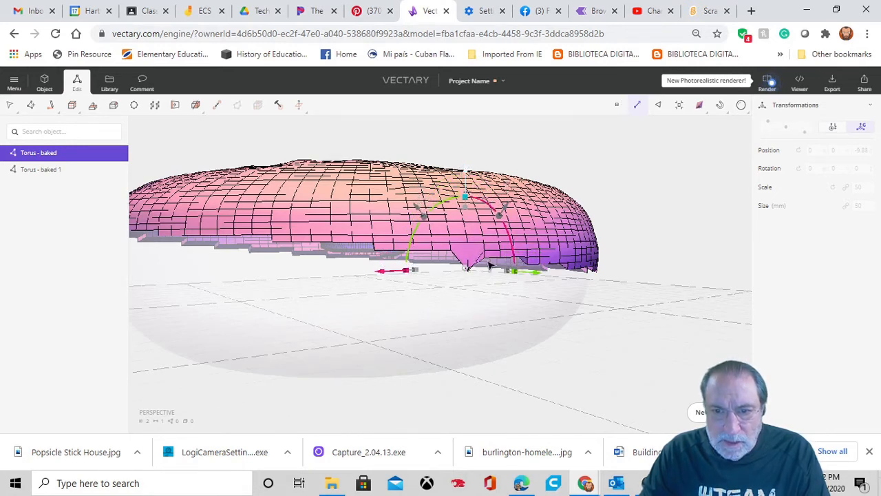
pyautogui.moveTo(490, 271); pyautogui.dragTo(467, 244, button='right')
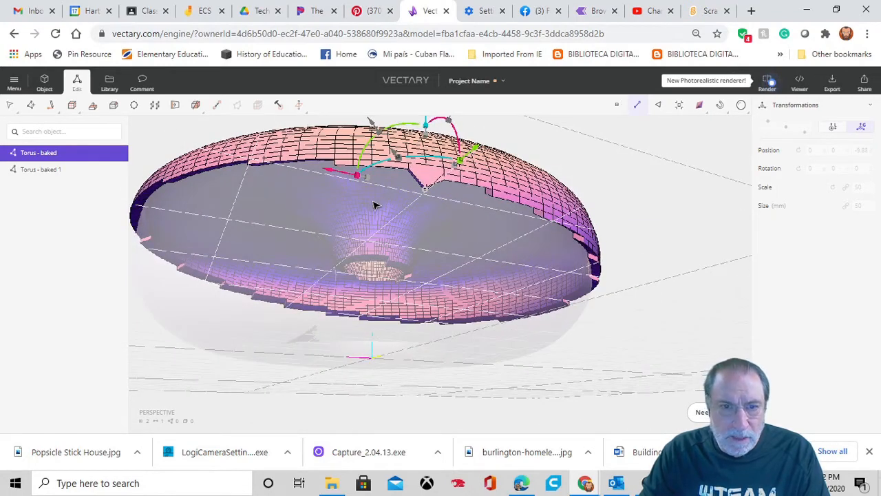
# Select three adjacent edges of the icing's lower rim beside the first drip and pull them down together to form a wide second drip
pyautogui.moveTo(375, 205); pyautogui.dragTo(315, 139, button='right')
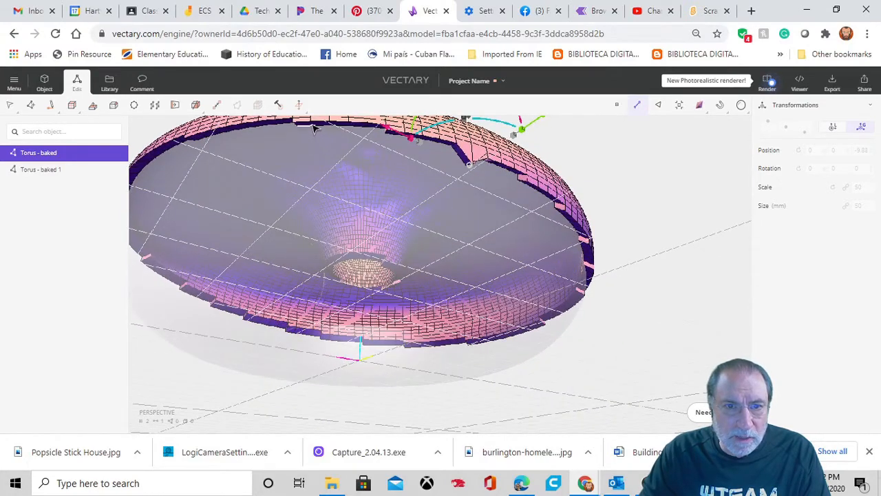
pyautogui.click(312, 124)
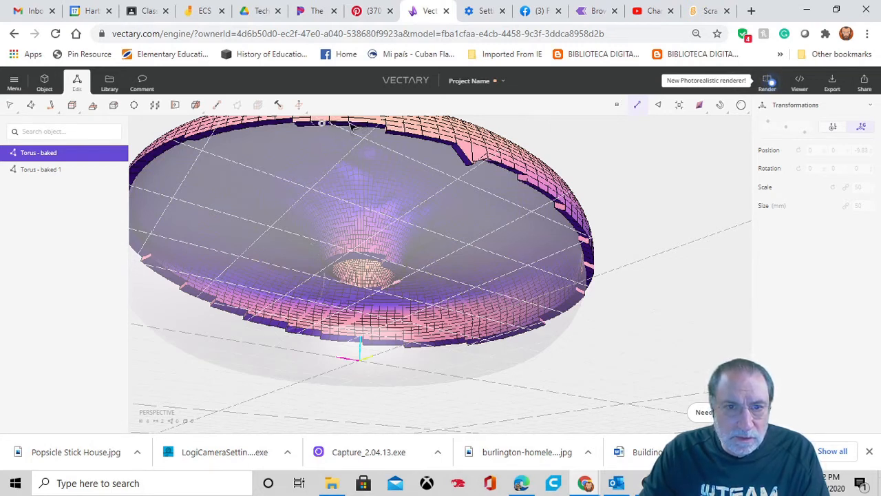
pyautogui.keyDown('shift'); pyautogui.click(349, 125); pyautogui.keyUp('shift')
pyautogui.moveTo(360, 176); pyautogui.dragTo(365, 185, button='right')
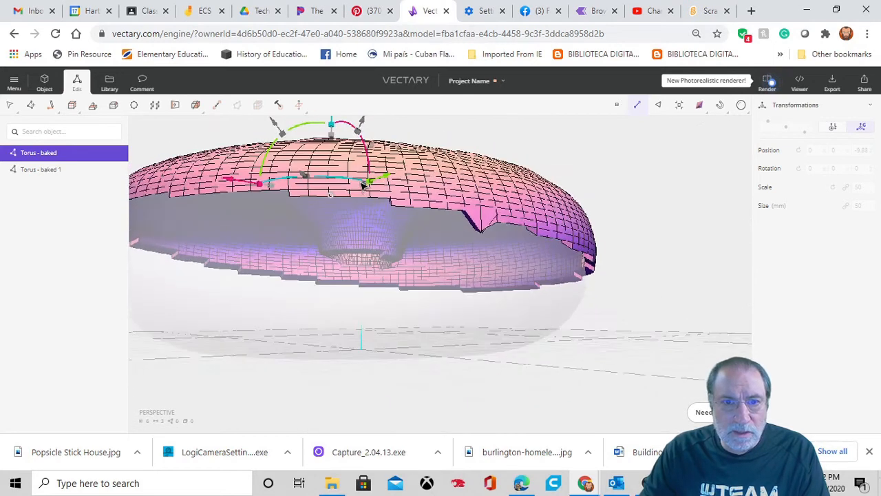
pyautogui.moveTo(333, 121); pyautogui.dragTo(335, 142)
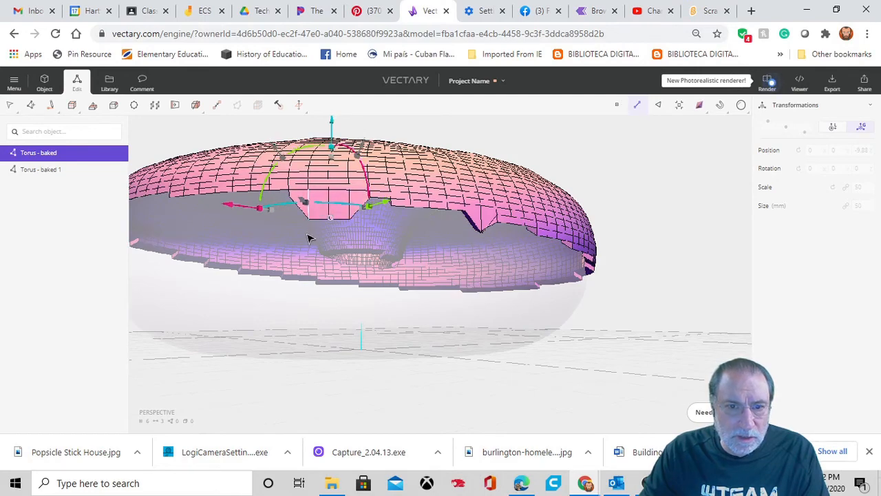
# Select only the middle bottom edge of the wide drip and pull it slightly further down to give the drip a tapered tip
pyautogui.moveTo(308, 236); pyautogui.dragTo(312, 205, button='right')
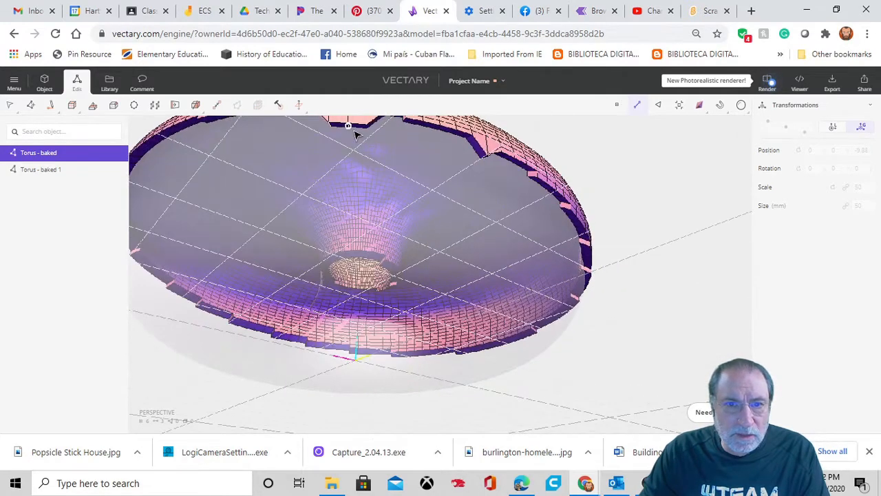
pyautogui.click(349, 127)
pyautogui.click(433, 161)
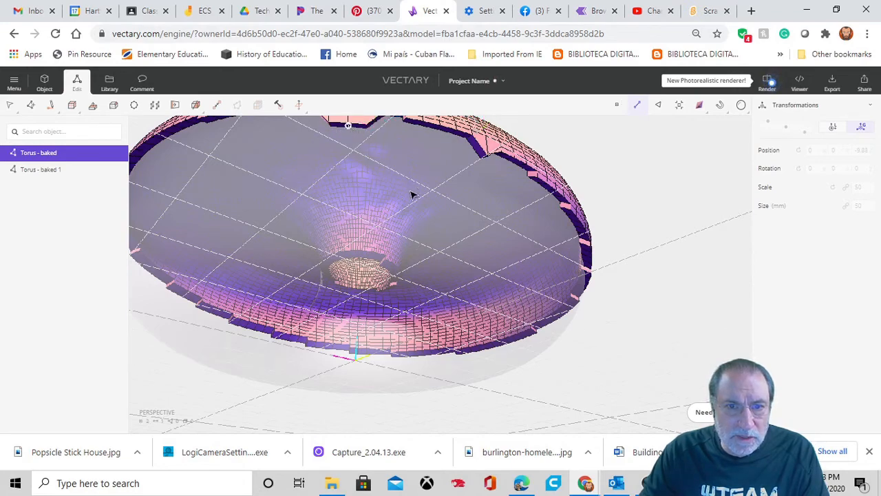
pyautogui.moveTo(413, 194); pyautogui.dragTo(353, 132, button='right')
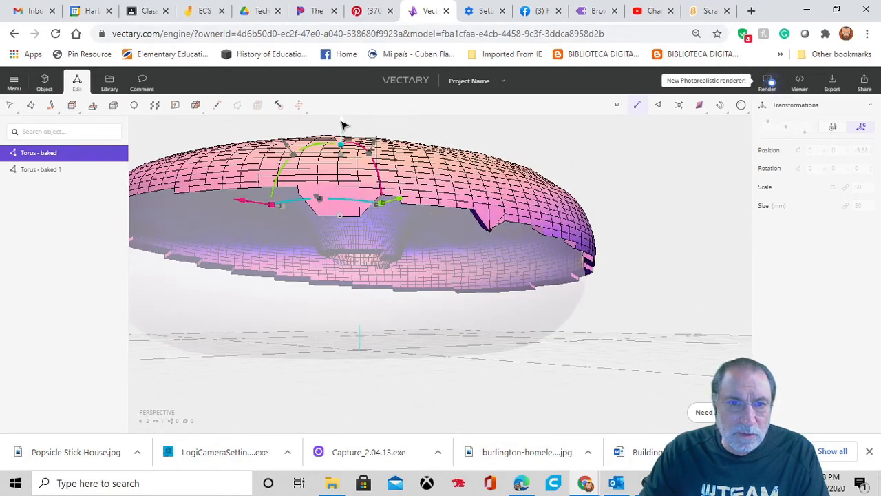
pyautogui.moveTo(341, 122); pyautogui.dragTo(340, 131)
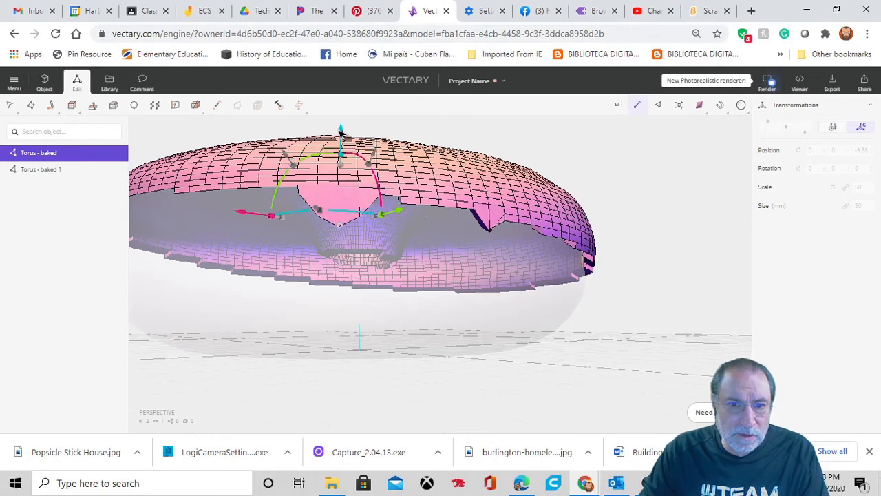
# Return from mesh editing to object mode, examine the drips around the chocolate icing's rim, and deselect the icing
pyautogui.moveTo(420, 262); pyautogui.dragTo(564, 295, button='right')
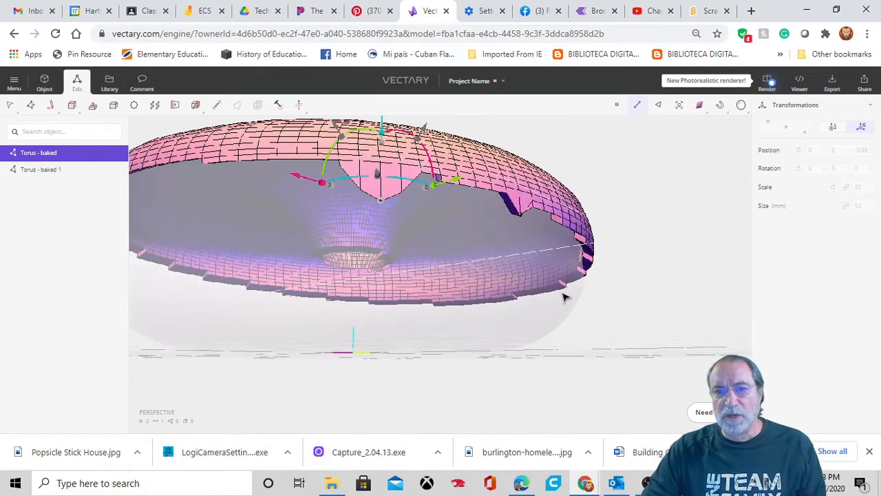
pyautogui.moveTo(249, 246); pyautogui.dragTo(212, 257, button='right')
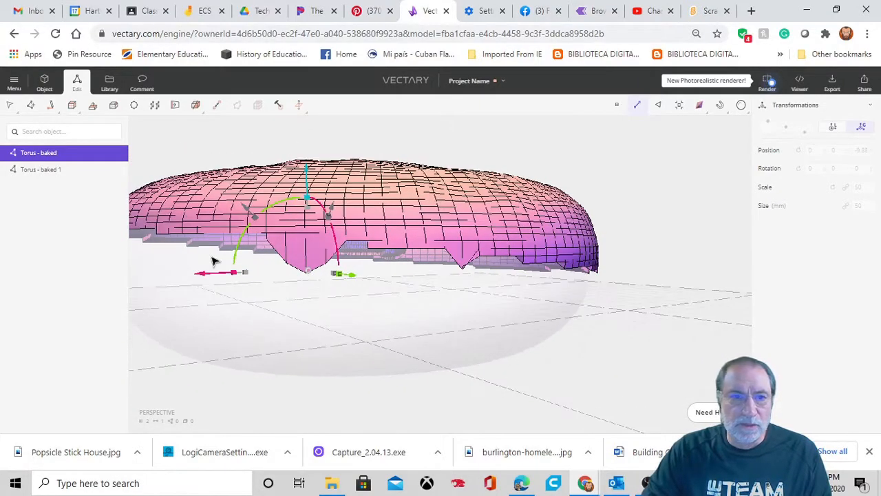
pyautogui.click(44, 81)
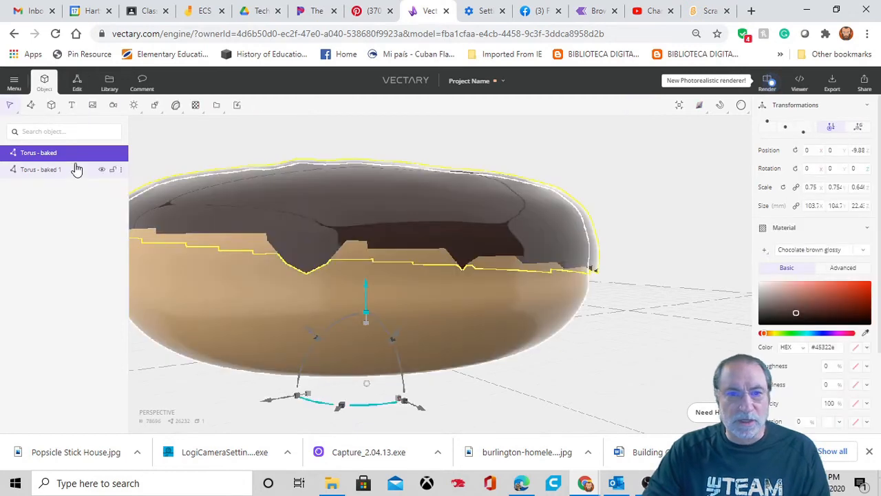
pyautogui.moveTo(388, 279); pyautogui.dragTo(328, 275, button='right')
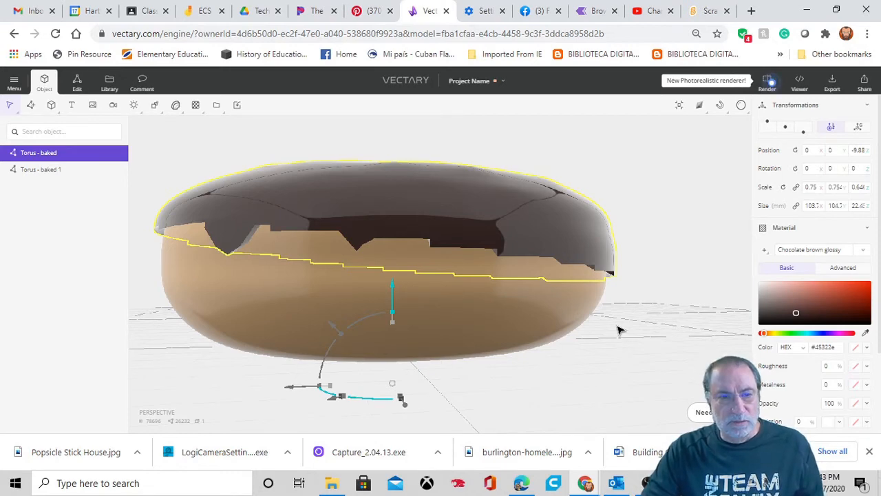
pyautogui.moveTo(669, 227); pyautogui.dragTo(617, 301)
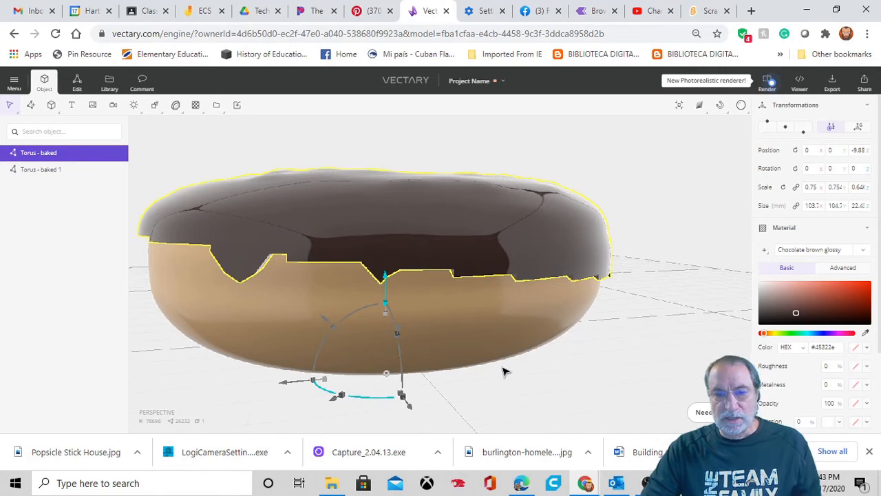
pyautogui.moveTo(485, 381); pyautogui.dragTo(616, 376)
pyautogui.click(618, 376)
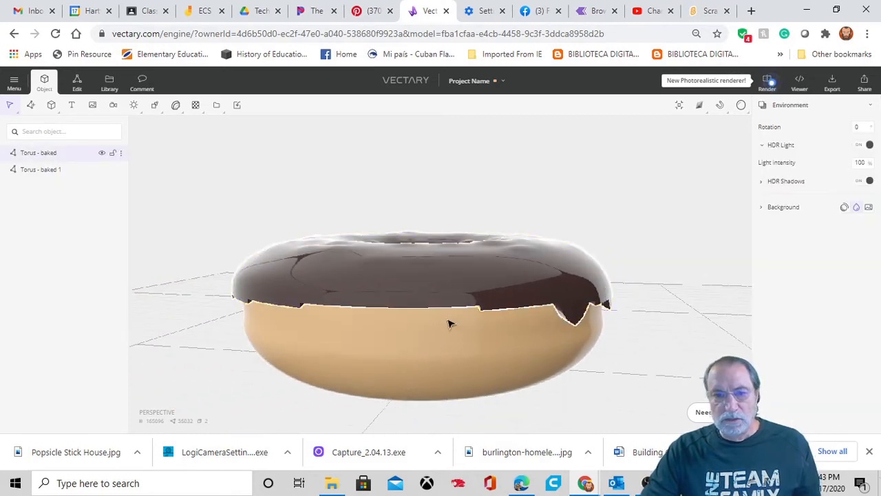